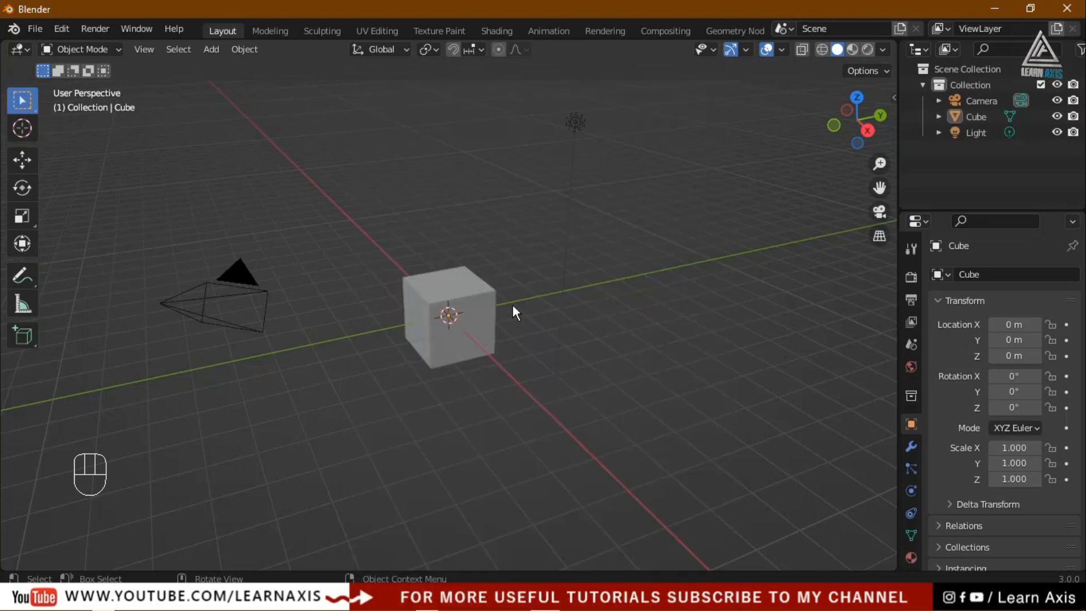
Select the cube, switch to UV Editing, clear the selection and turn on UV sync selection
click(480, 310)
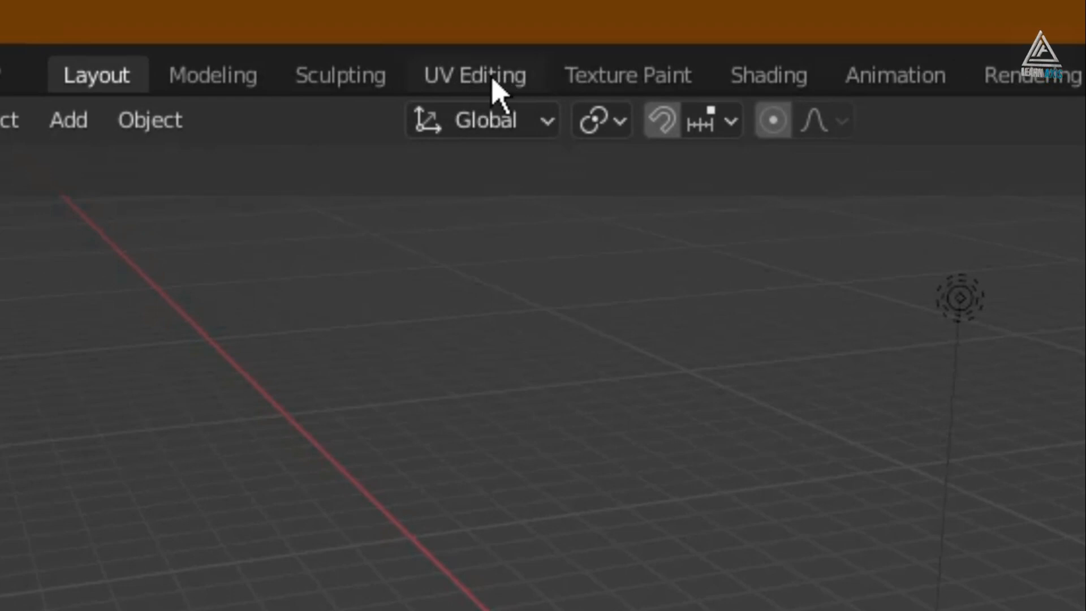
click(492, 79)
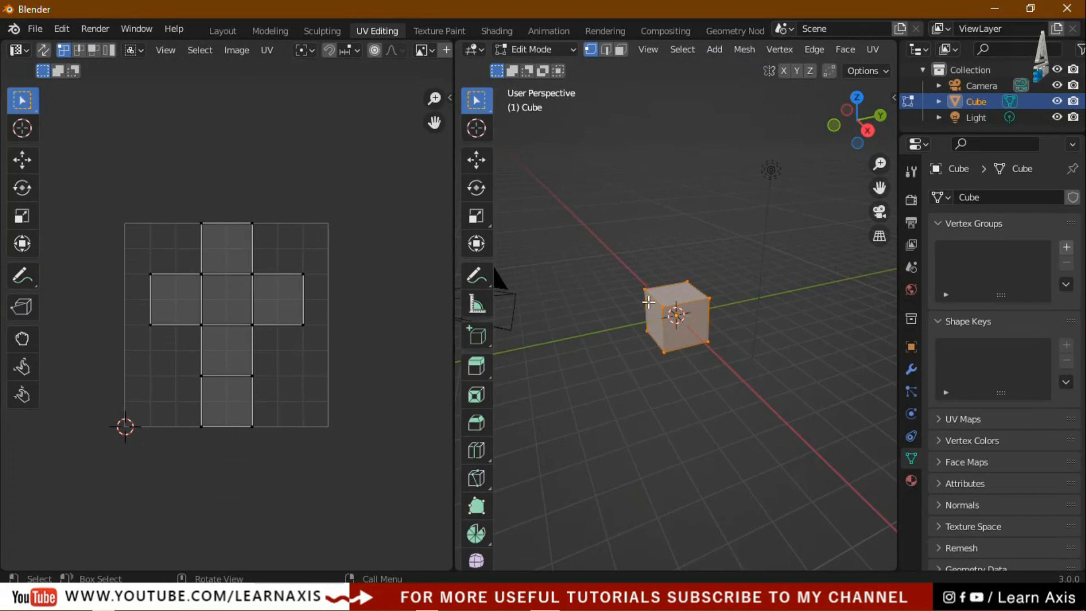
scroll(696, 304, up, 5)
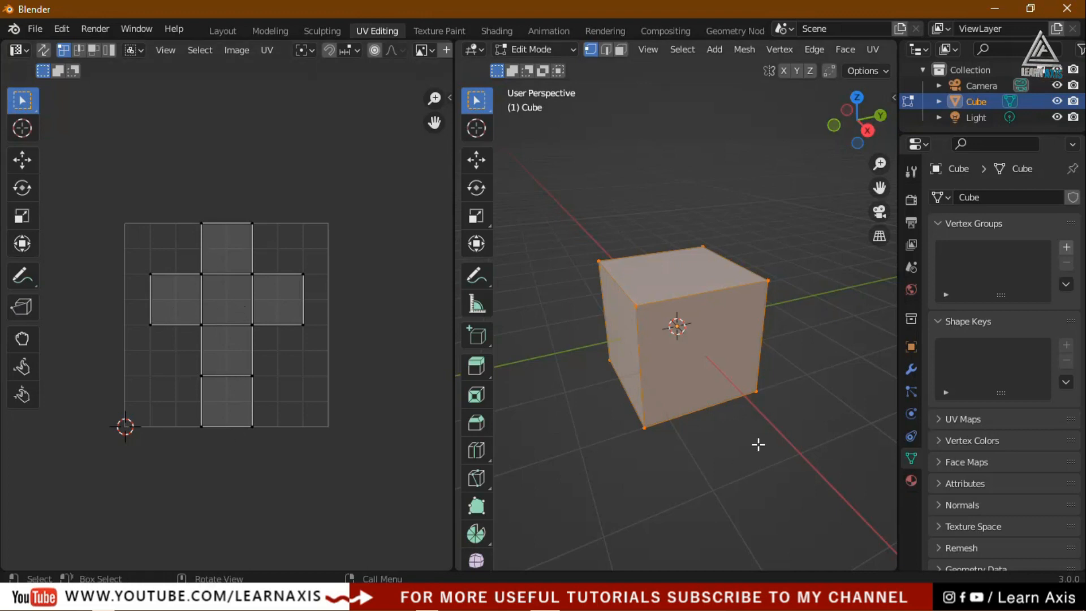
click(595, 426)
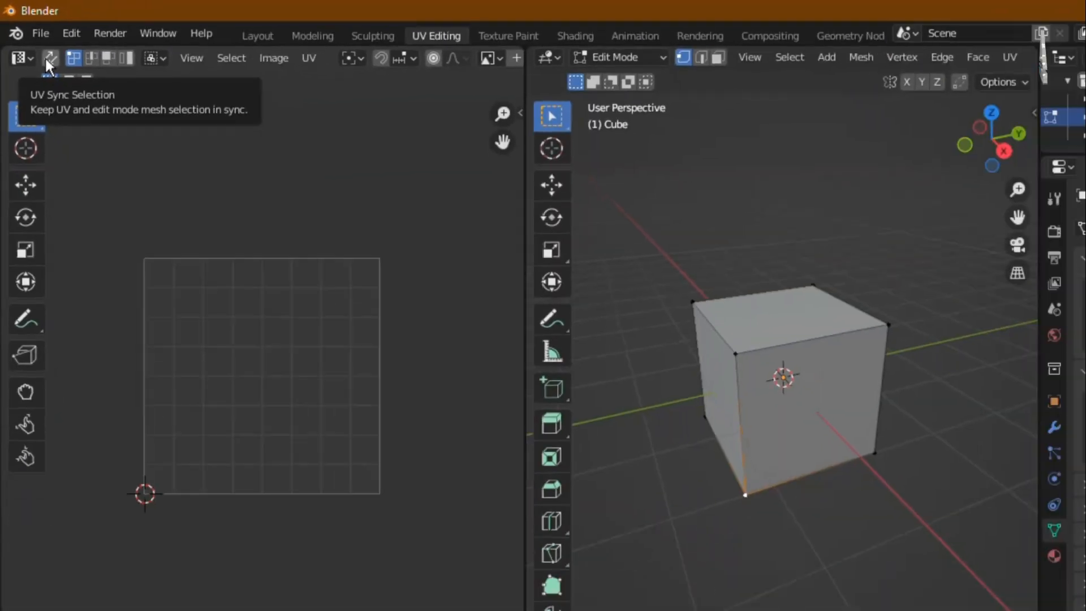
click(118, 153)
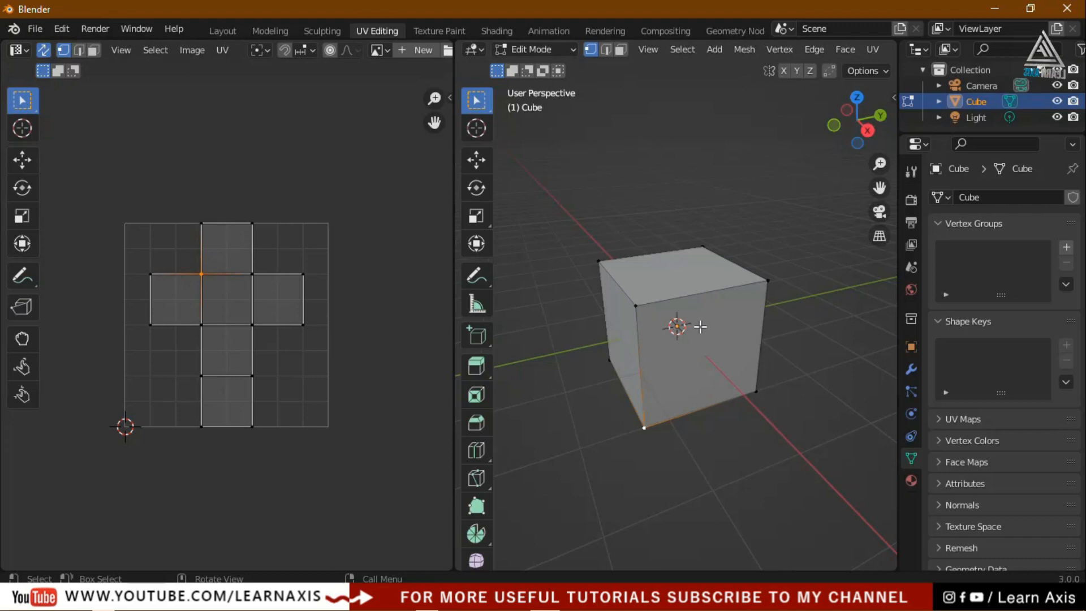
In face select mode, select the front, top and other faces to see their UV squares
click(621, 49)
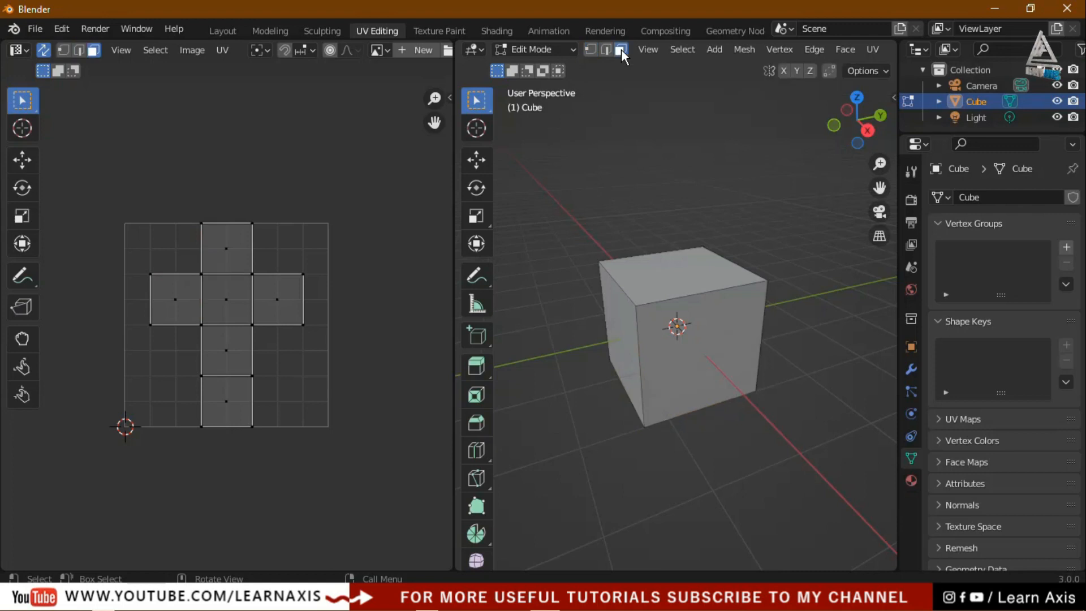
click(716, 355)
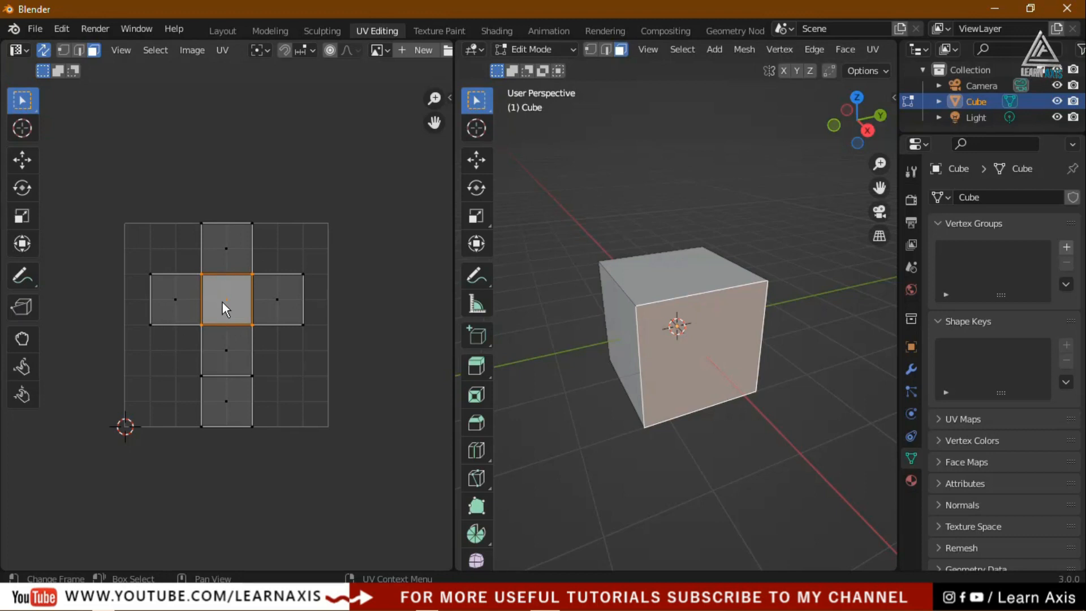
click(687, 273)
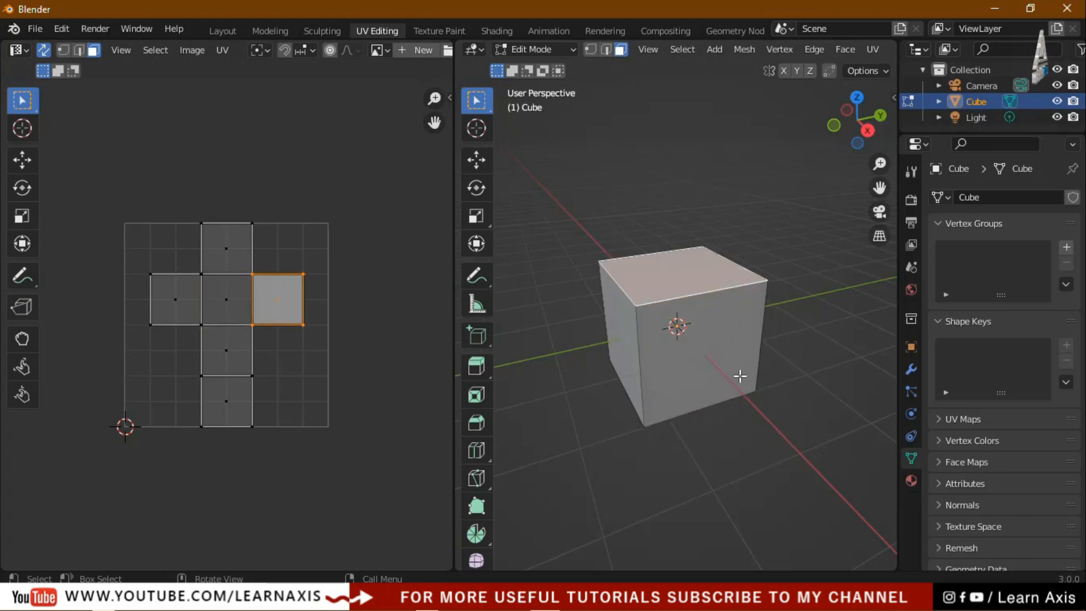
middle_drag(771, 439, 662, 387)
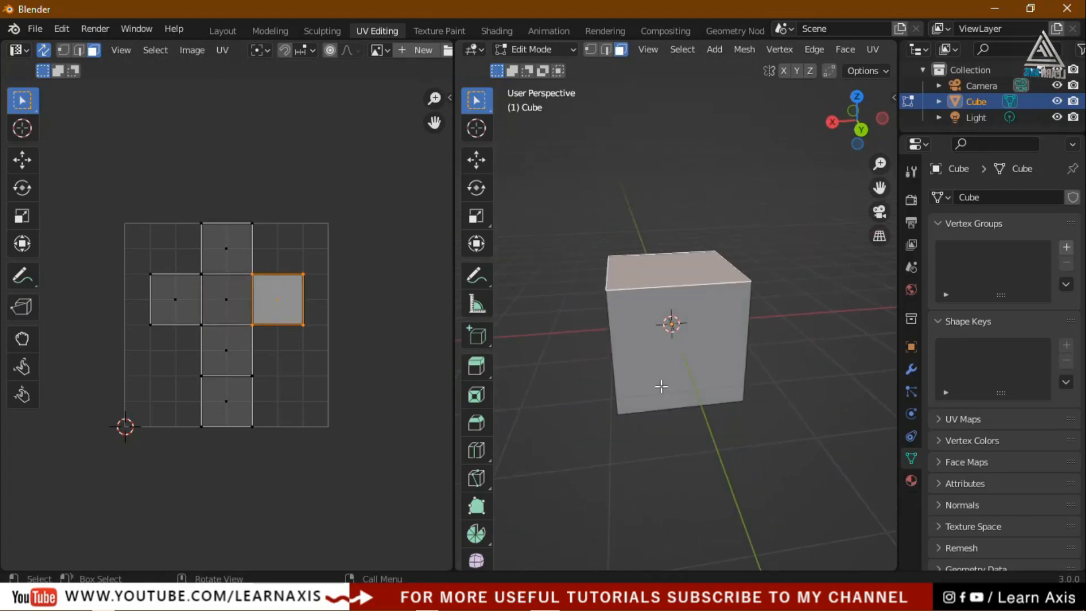
click(662, 387)
middle_drag(756, 447, 656, 383)
click(681, 351)
Deselect the bottom UV face, return to the Layout workspace and deselect the cube
middle_drag(701, 466, 725, 479)
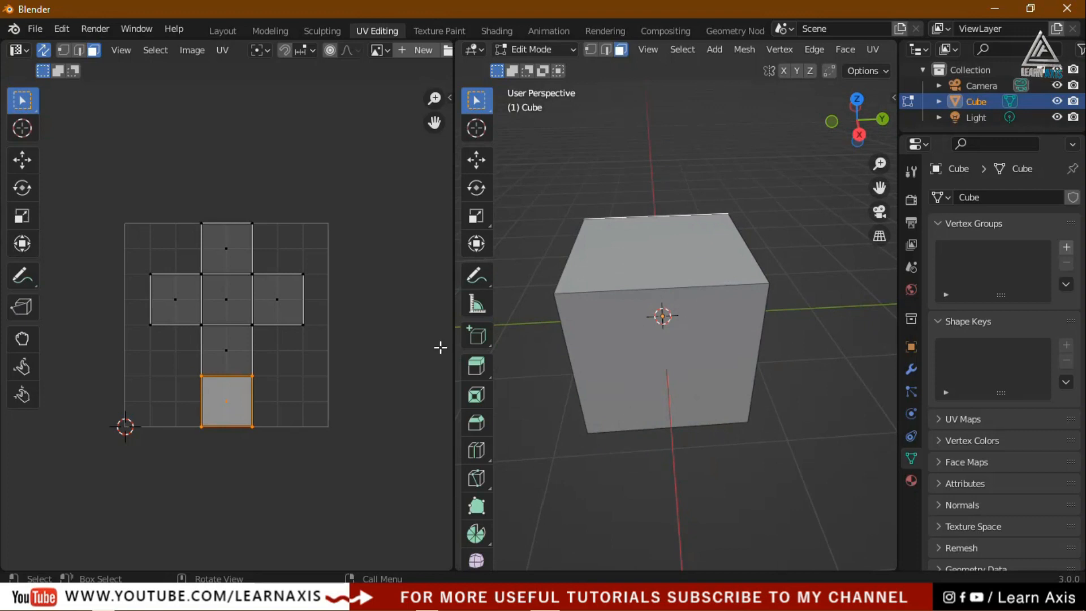
scroll(180, 319, up, 3)
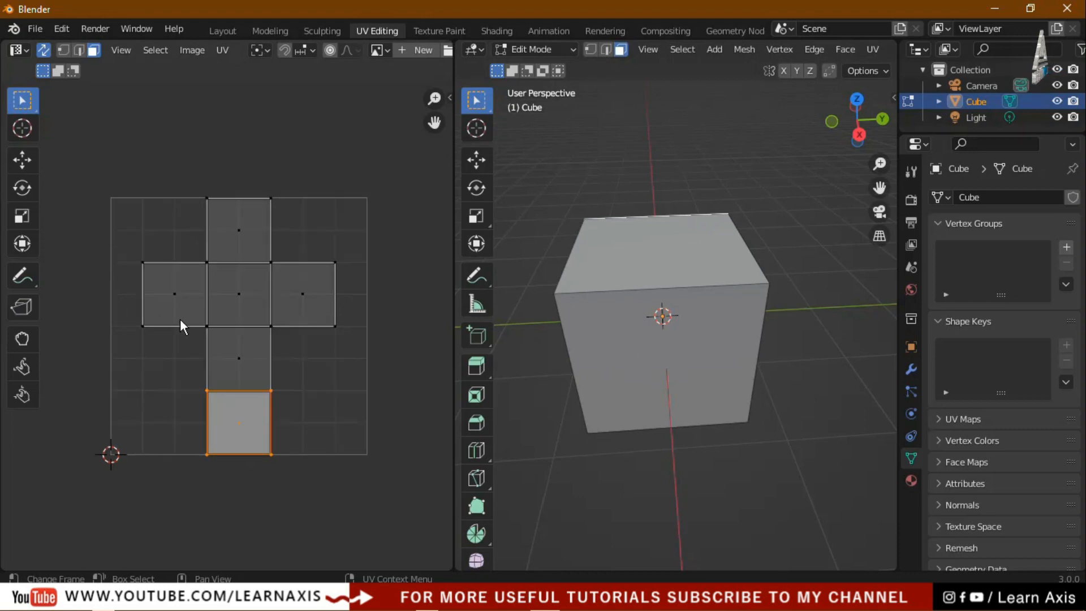
scroll(292, 365, down, 1)
click(383, 376)
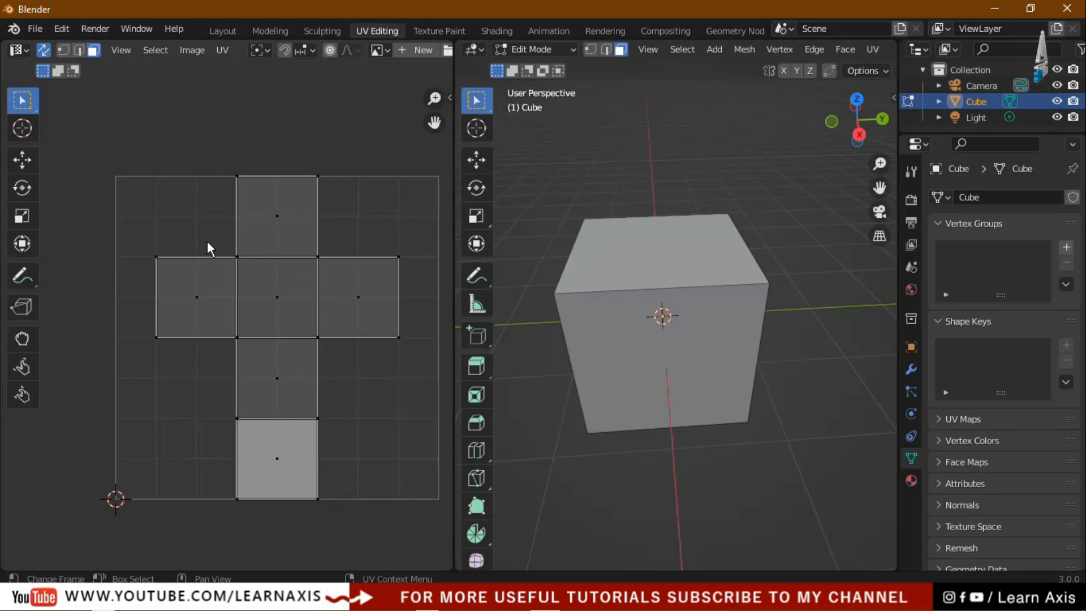
click(222, 29)
click(660, 352)
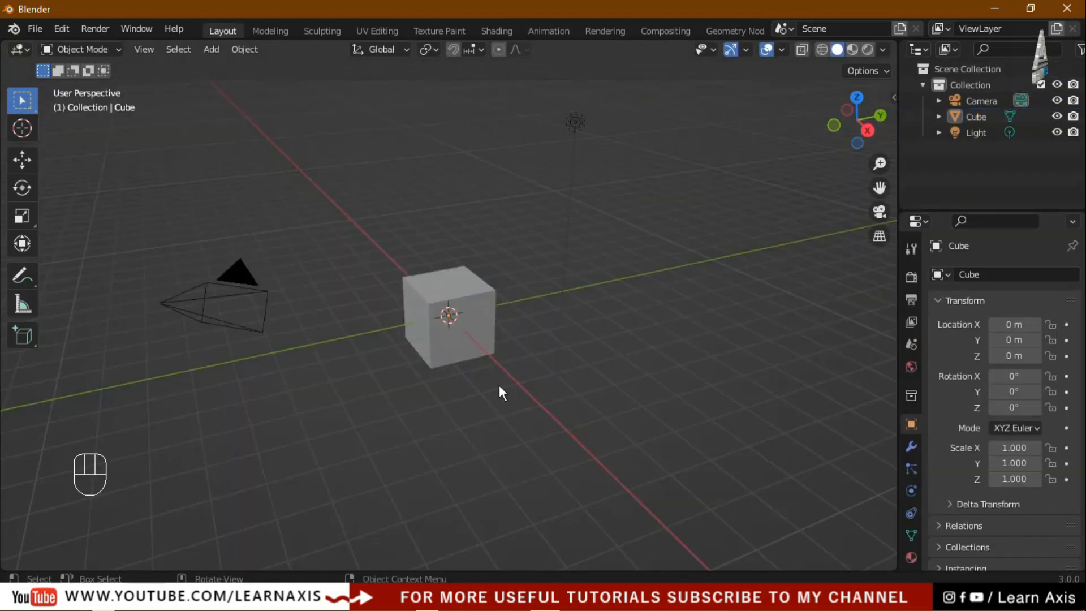
Select the cube and view it zoomed in from the front in orthographic view (Numpad 1)
scroll(499, 385, up, 2)
scroll(339, 217, up, 1)
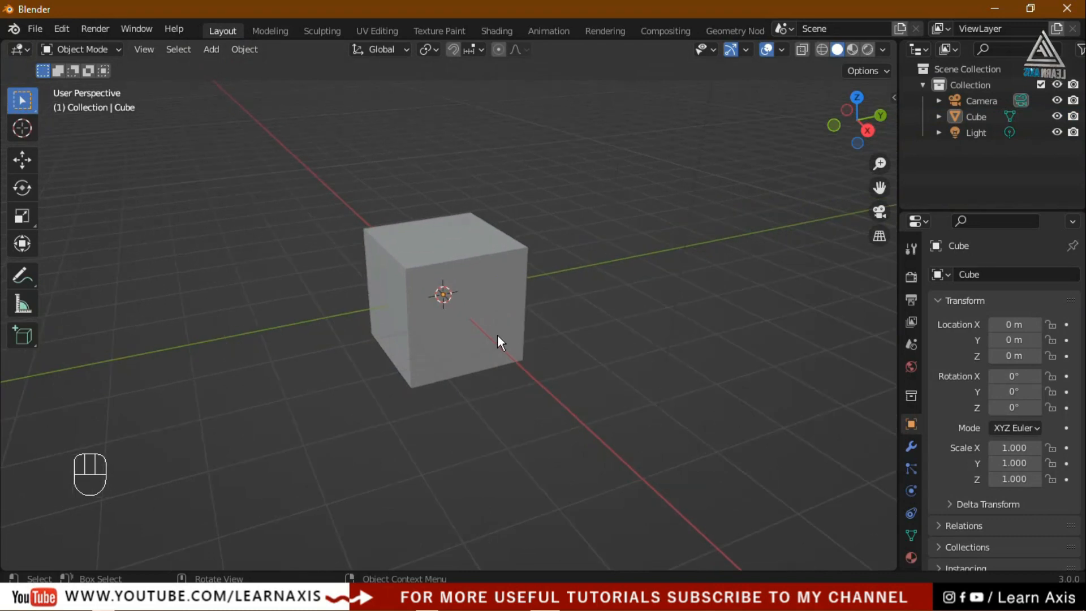
click(498, 334)
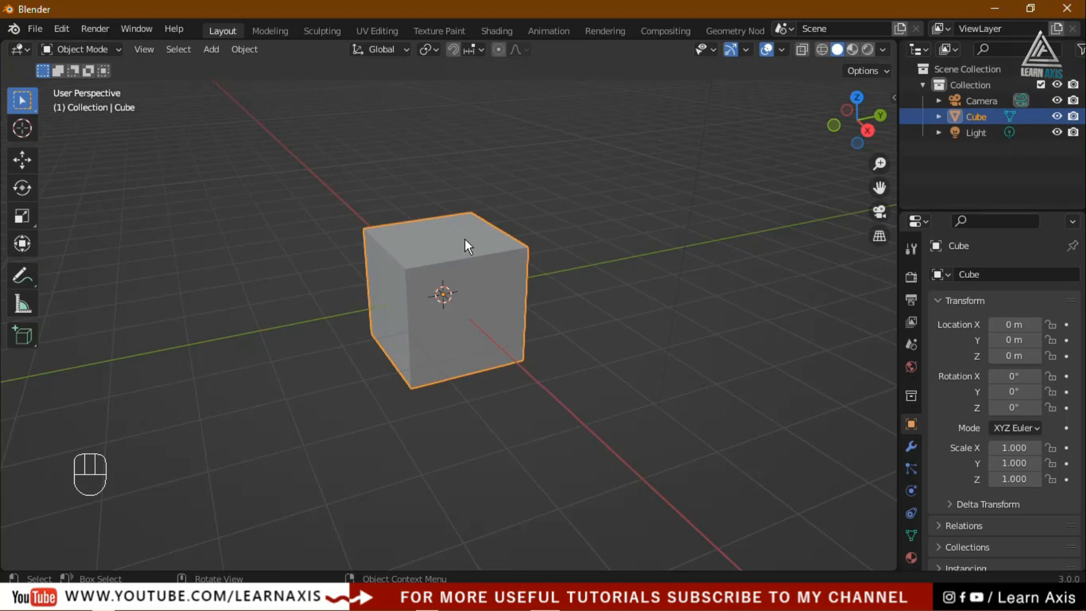
scroll(484, 270, up, 1)
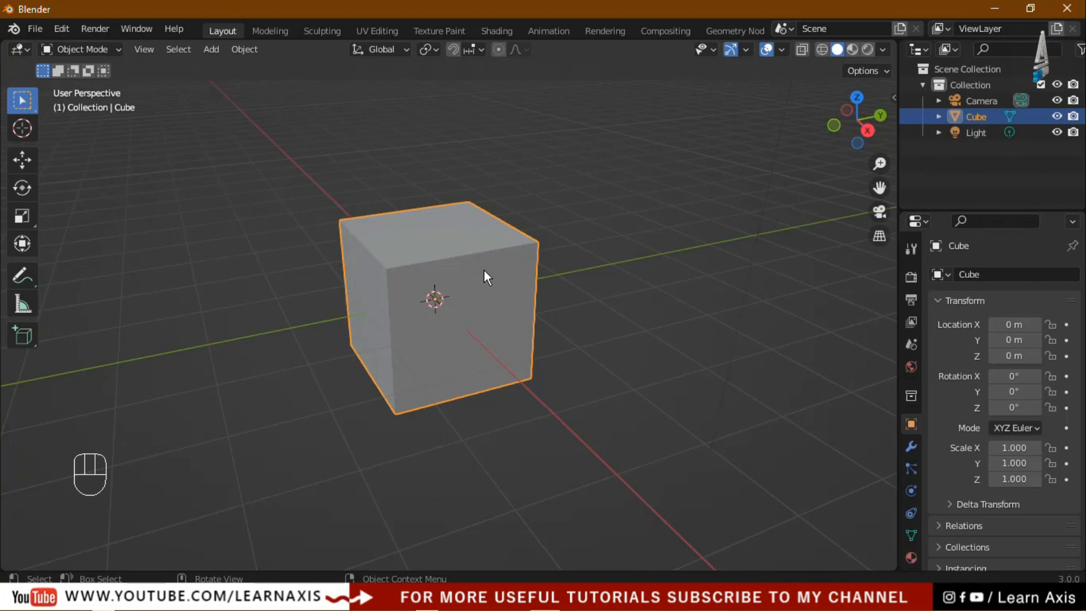
key(KP_1)
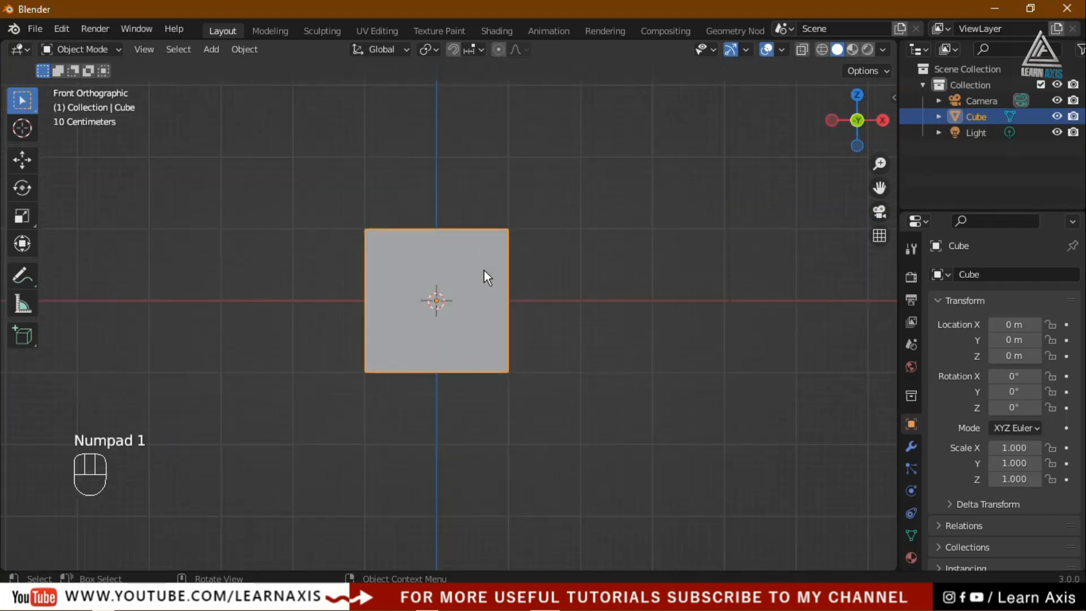
scroll(409, 314, up, 2)
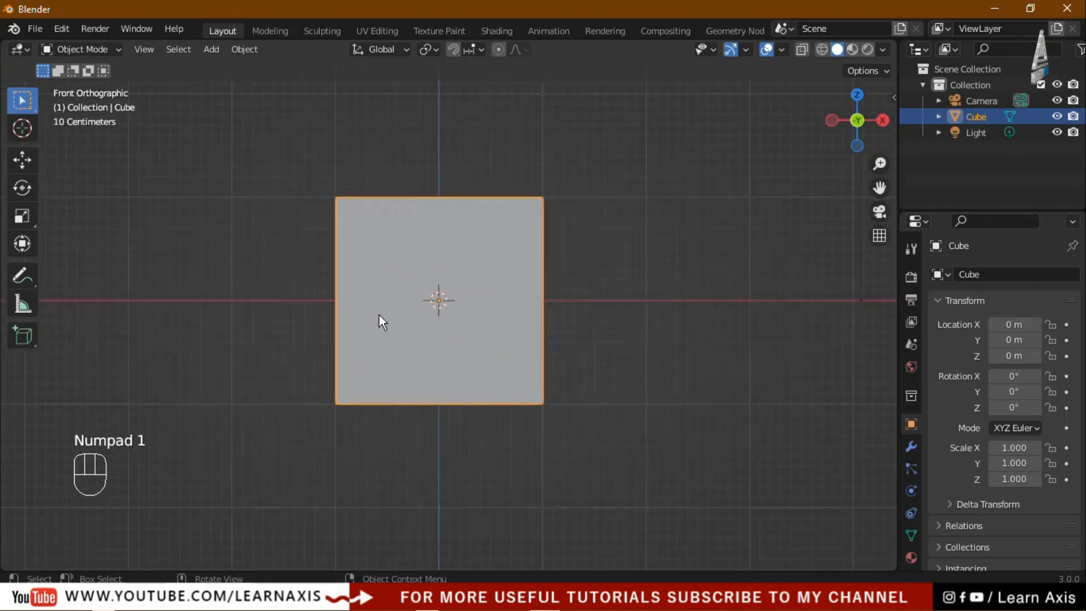
scroll(479, 337, down, 1)
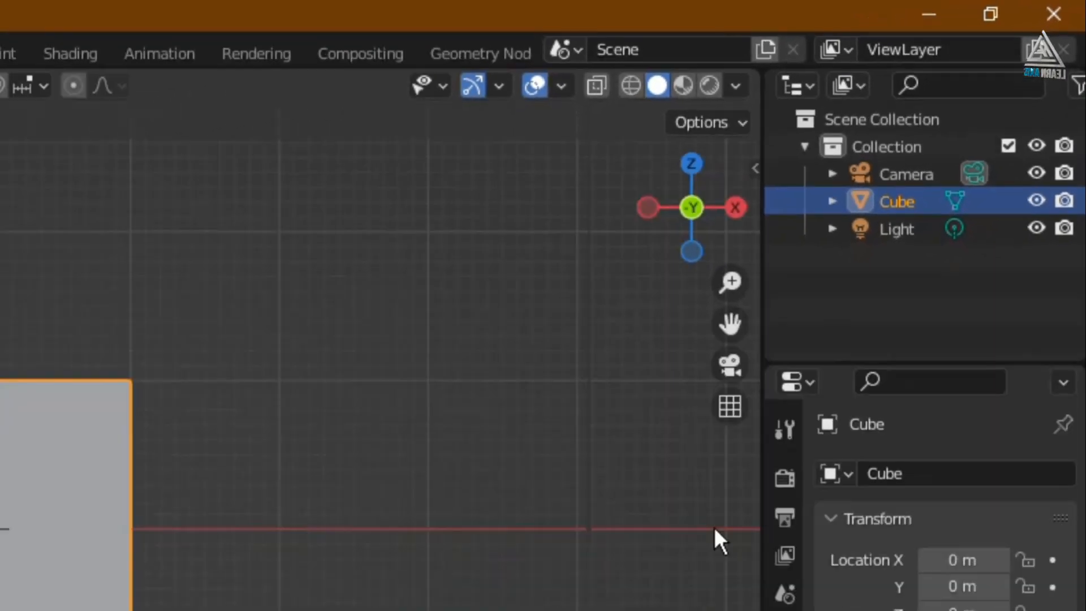
scroll(935, 429, down, 2)
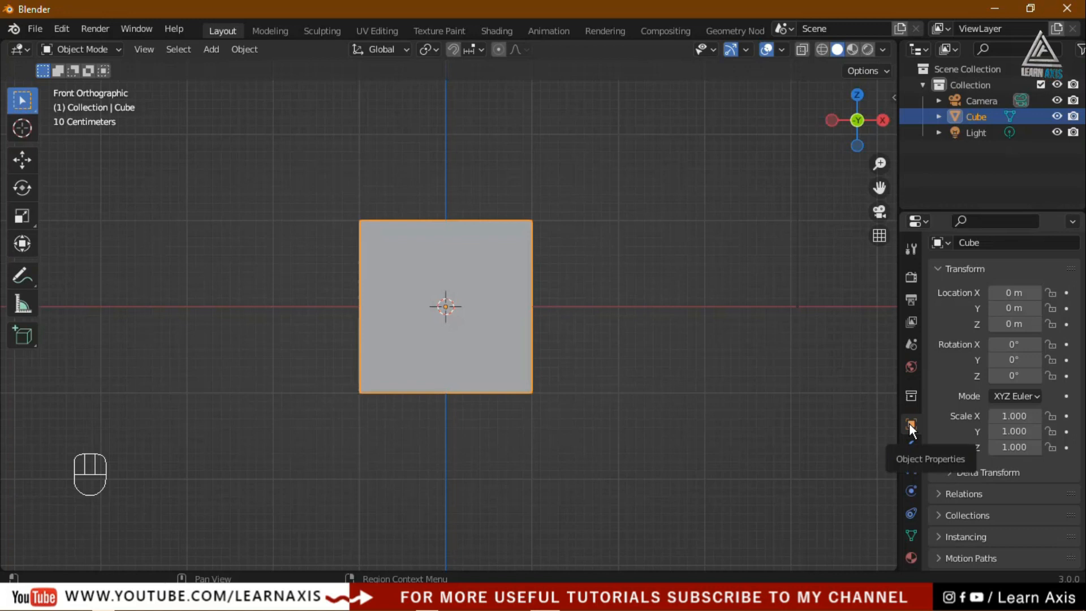
Set the cube's Z scale to 1.4 and view the tall box from the right side
scroll(1026, 460, up, 2)
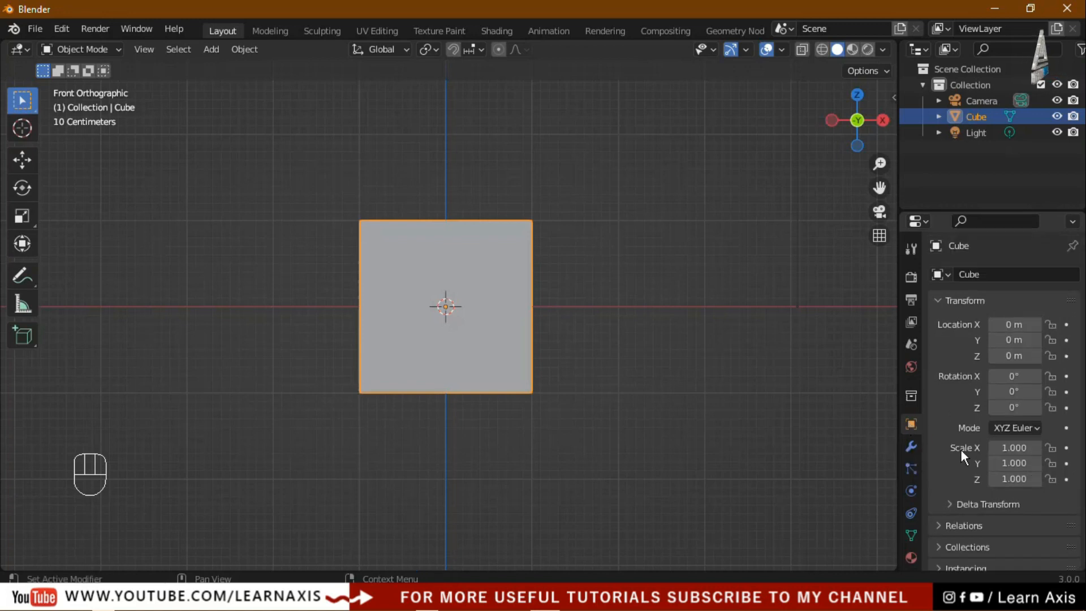
click(1014, 479)
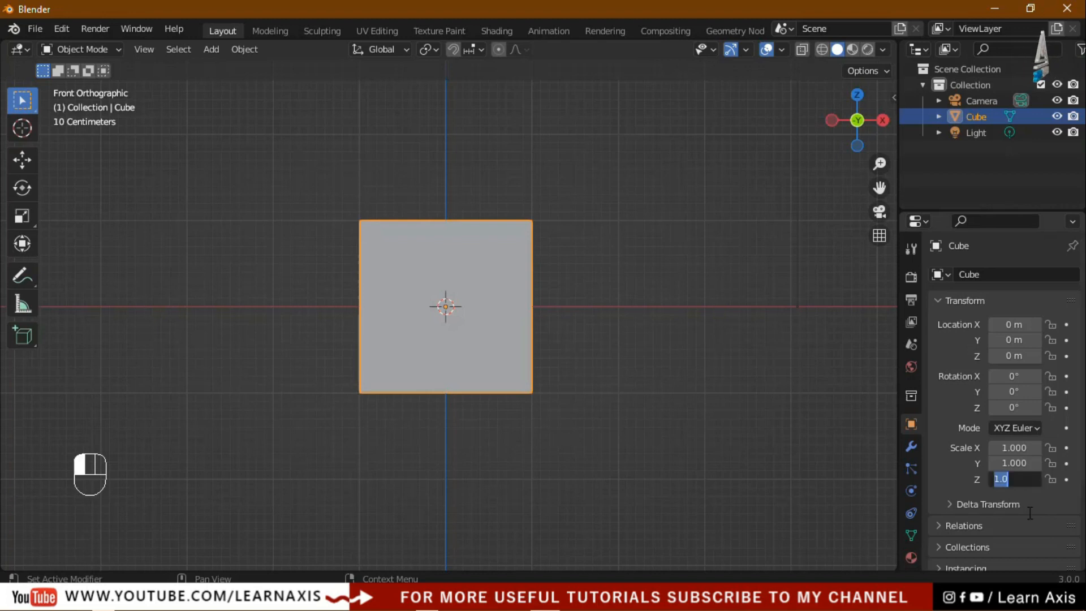
text(1)
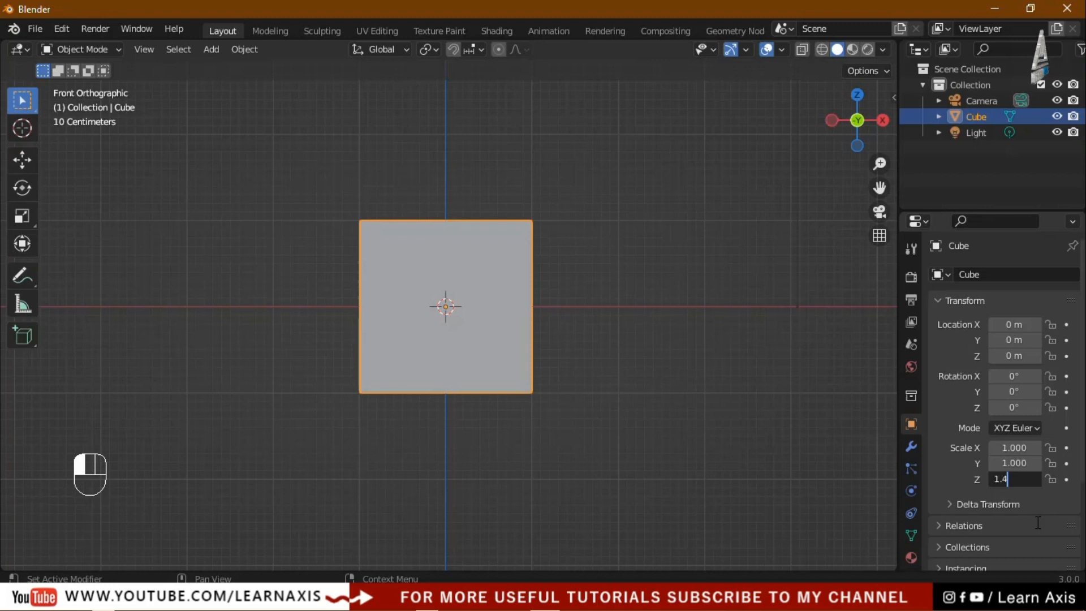
text(.4)
key(Return)
middle_drag(464, 396, 522, 436)
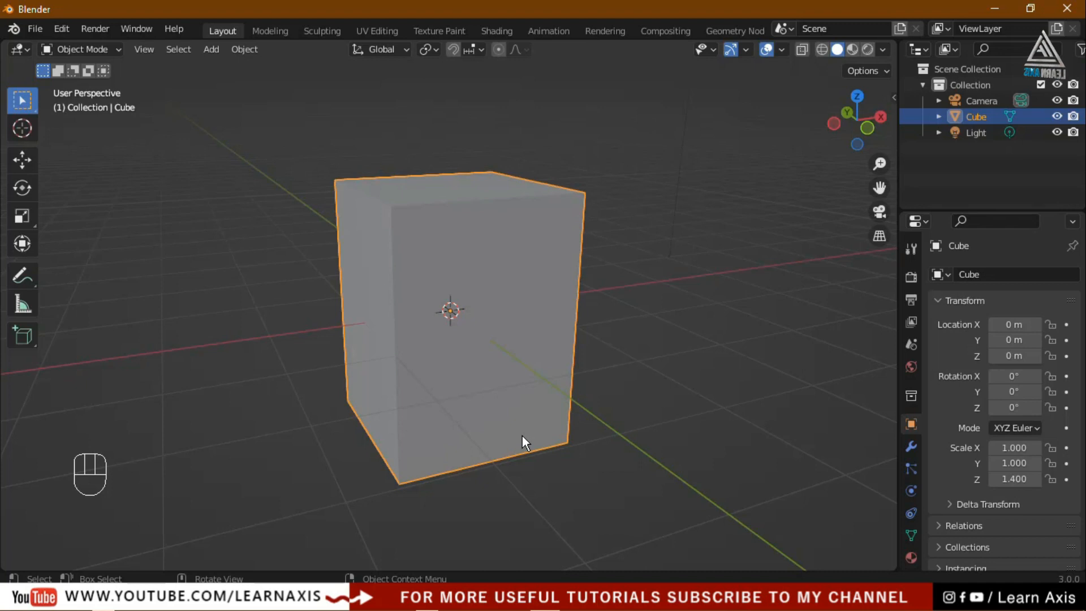
key(KP_3)
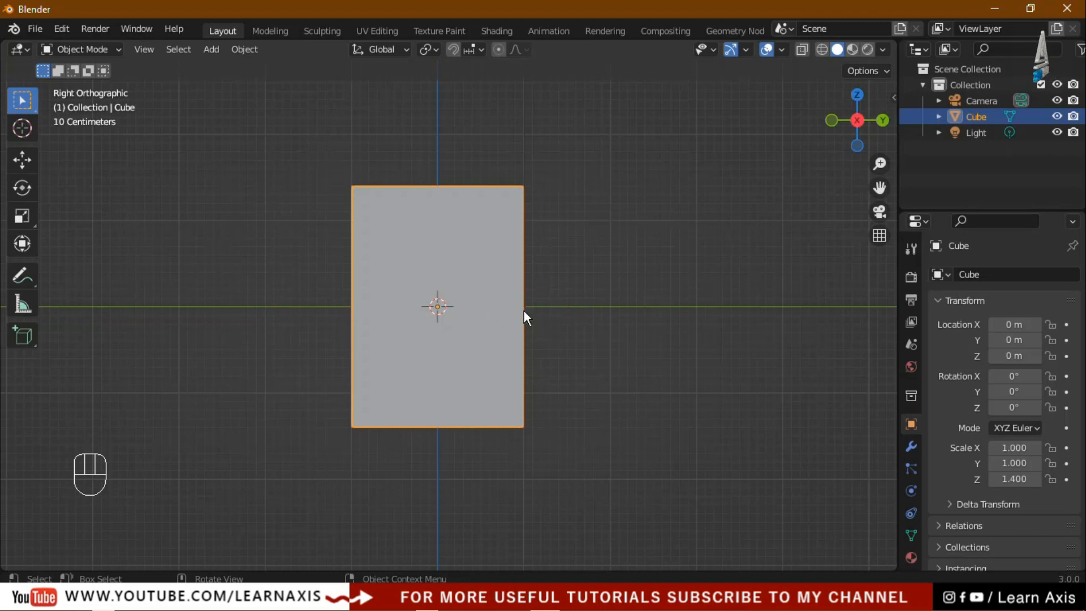
Set the cube's Y scale to 0.6 and orbit around to inspect the thinner box
click(1021, 469)
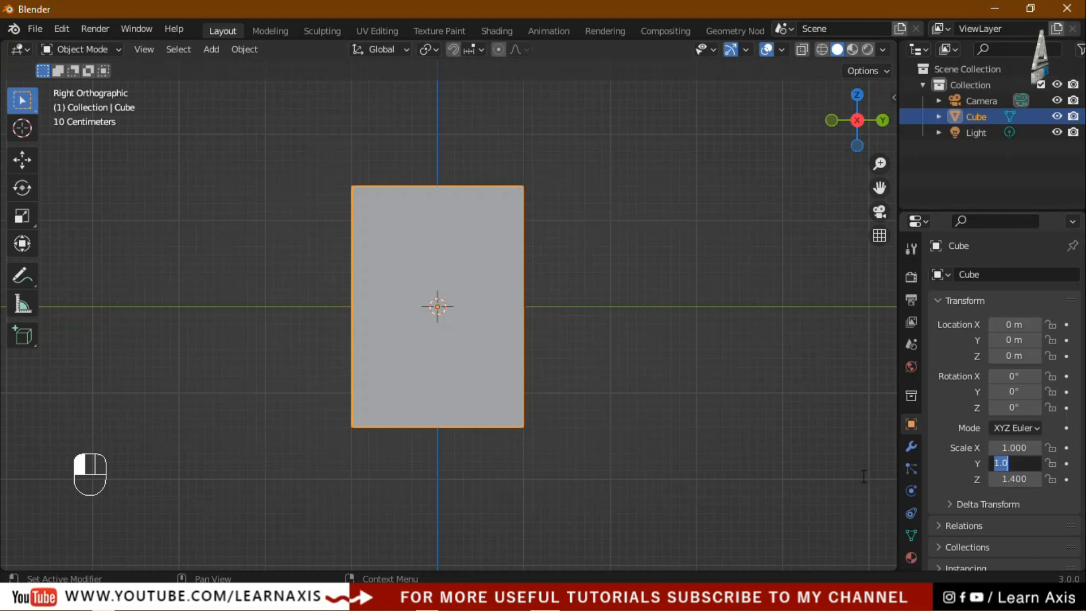
text(0)
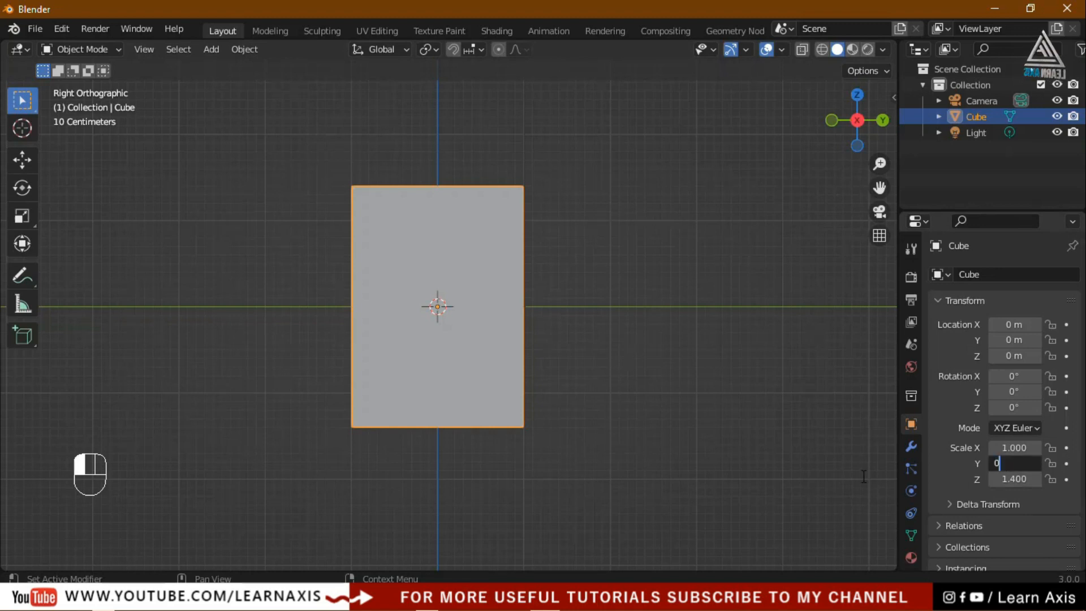
text(.6)
key(Return)
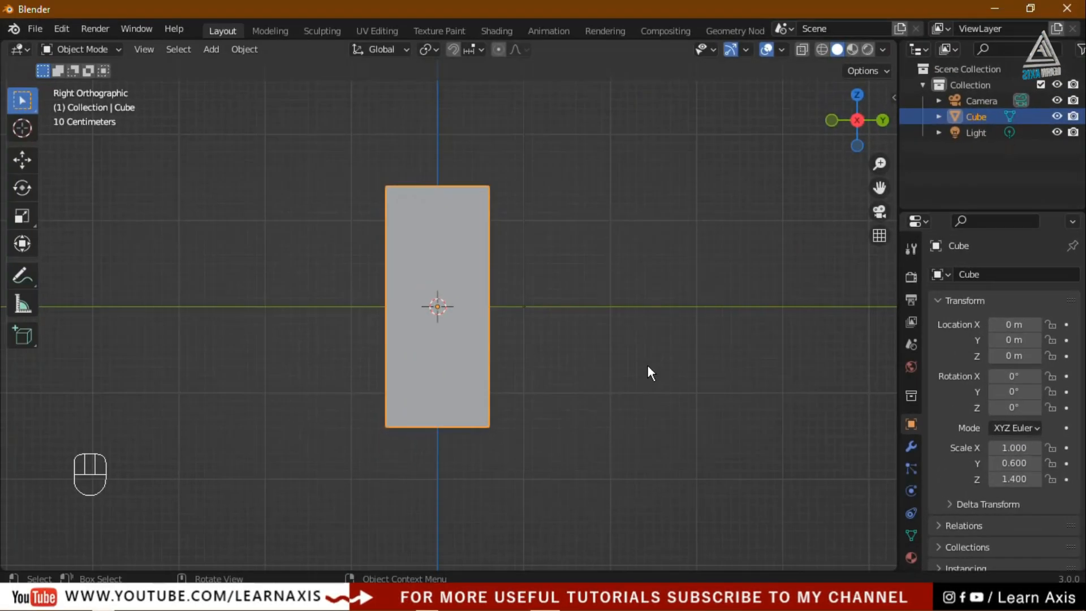
middle_drag(648, 365, 545, 437)
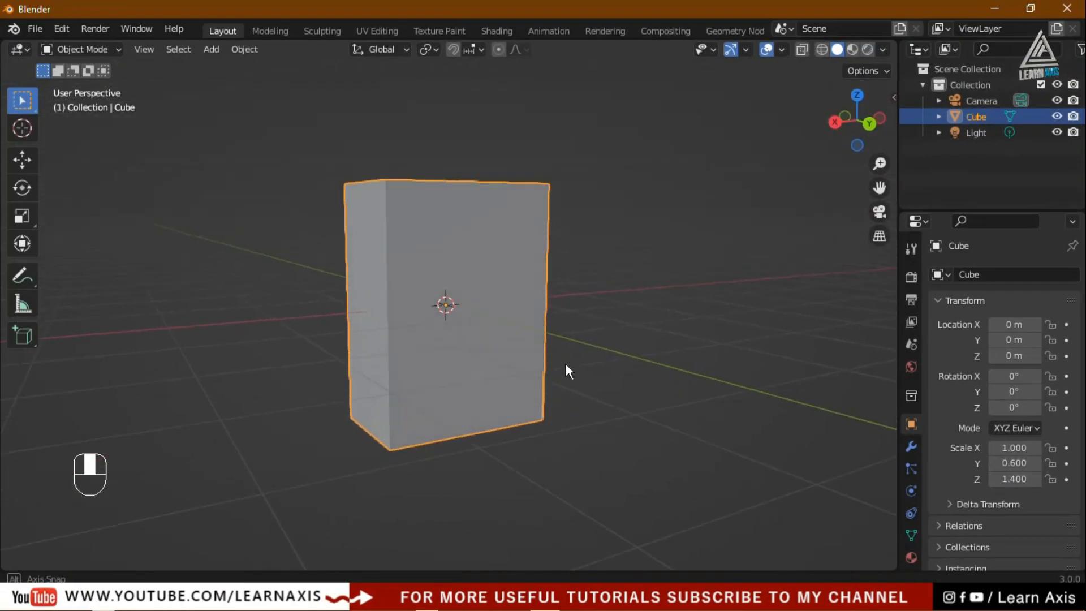
middle_drag(566, 365, 585, 391)
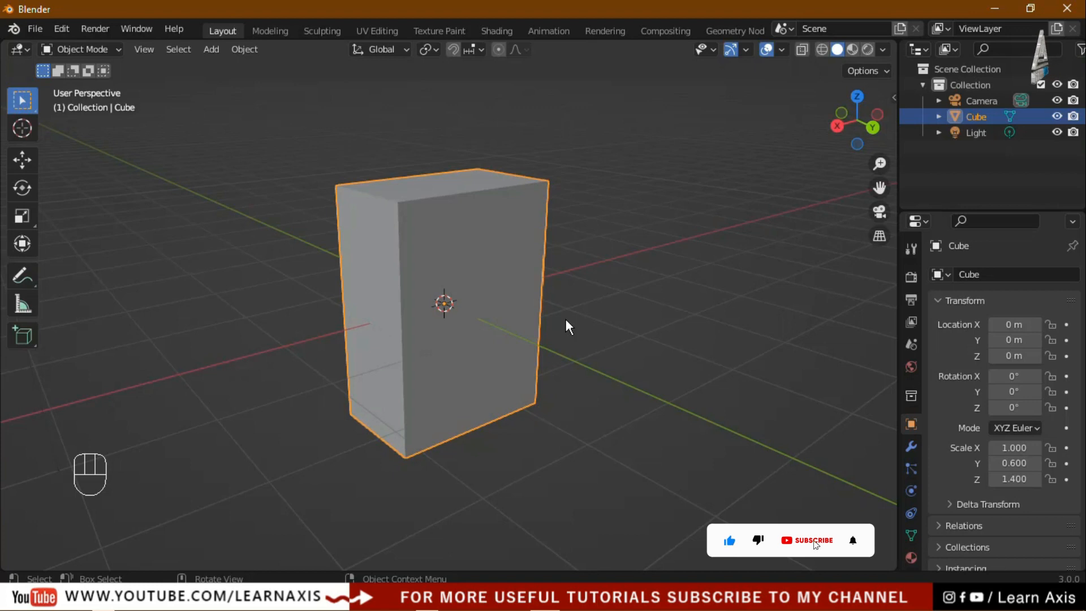
middle_drag(566, 327, 768, 409)
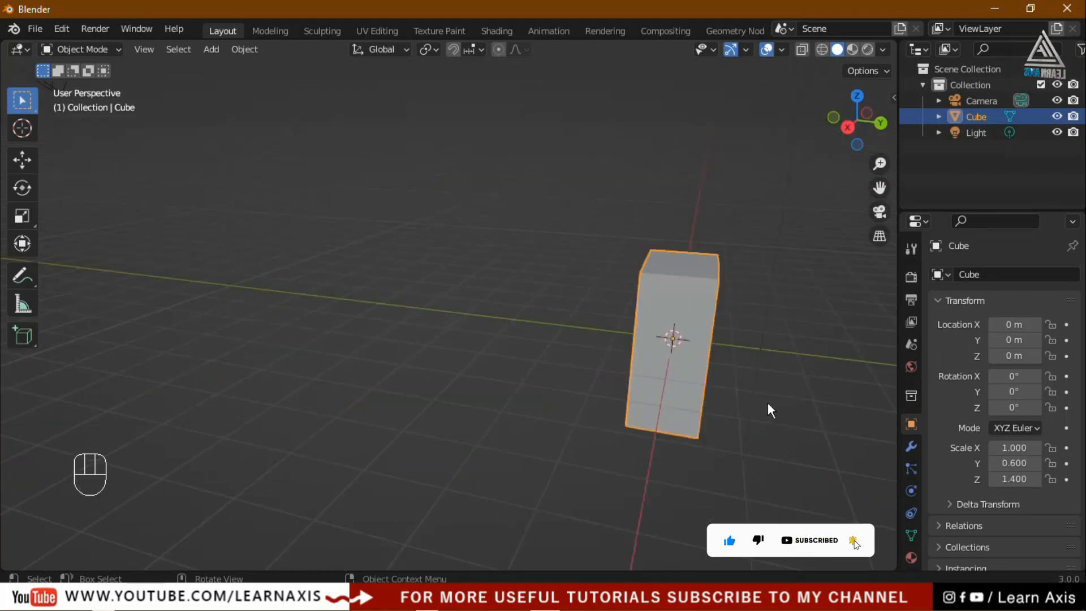
In right side view, move the box up along Z with snapping to 1.4 m
key(KP_3)
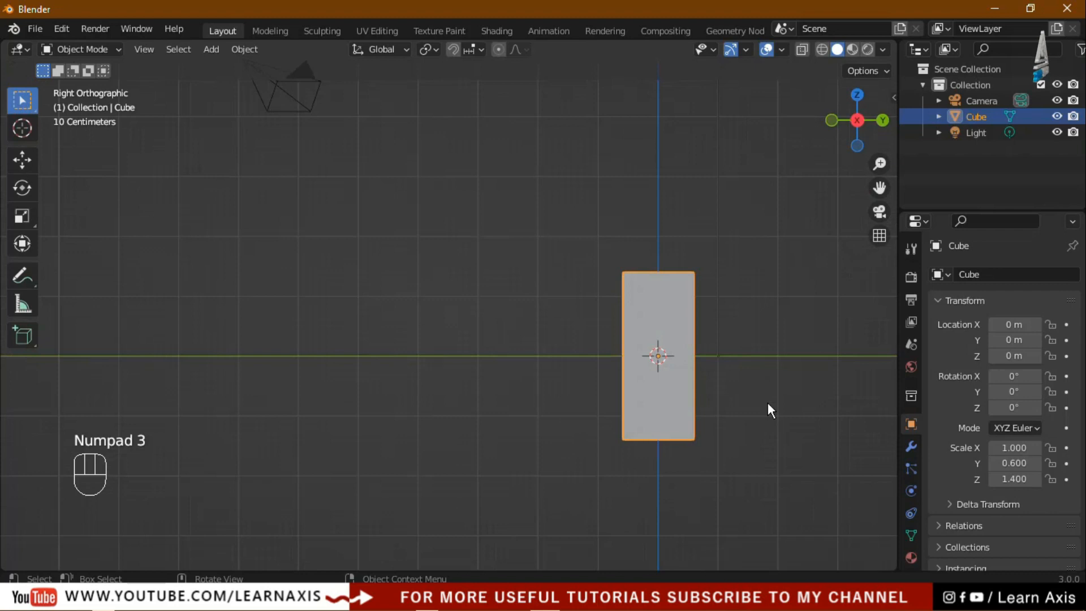
scroll(830, 434, up, 3)
scroll(354, 306, up, 2)
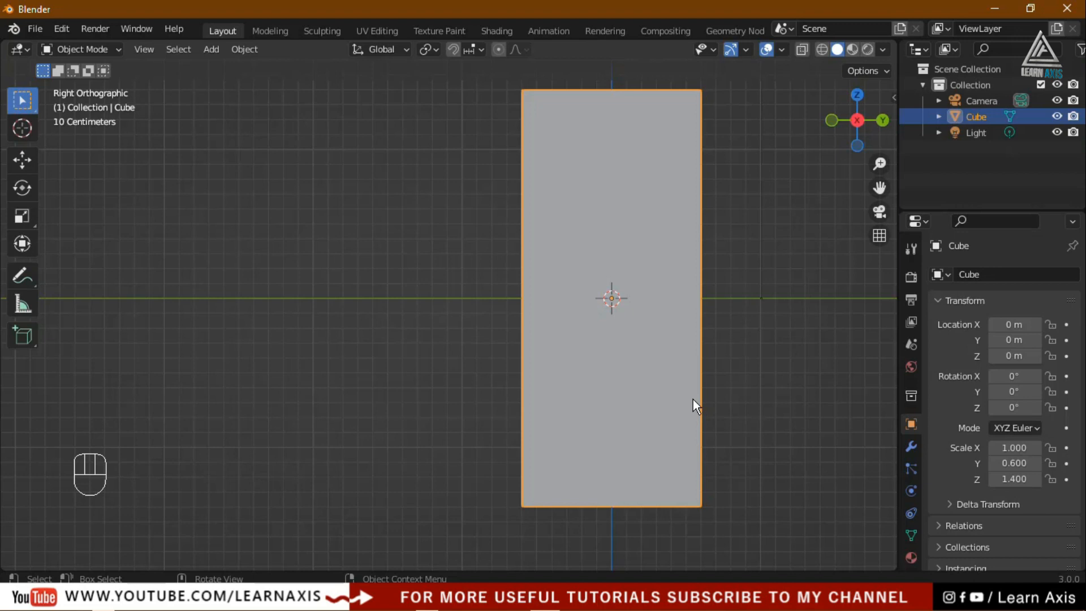
key(g)
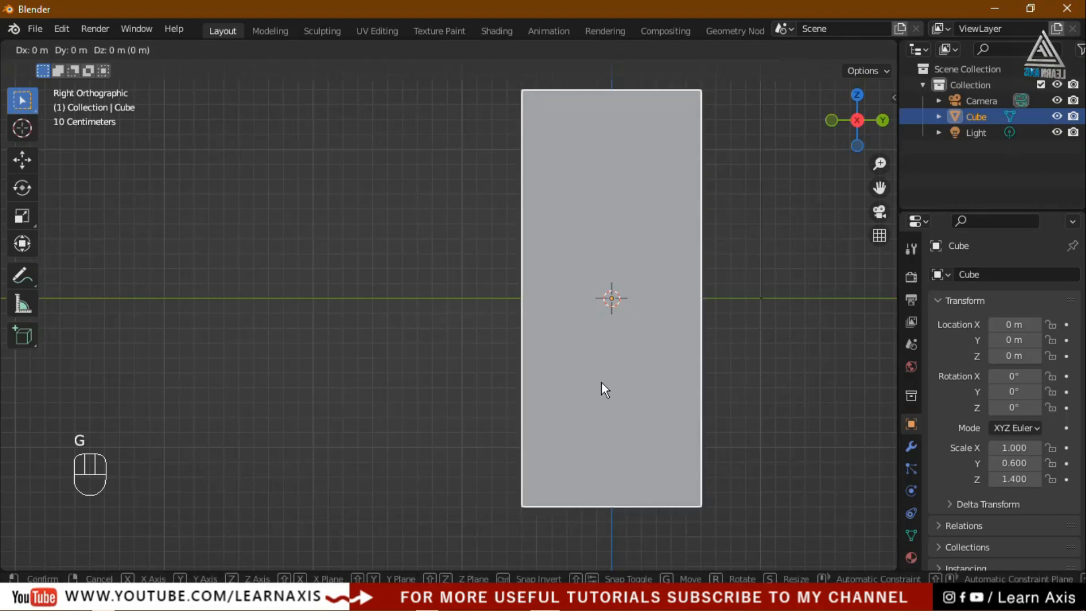
key(z)
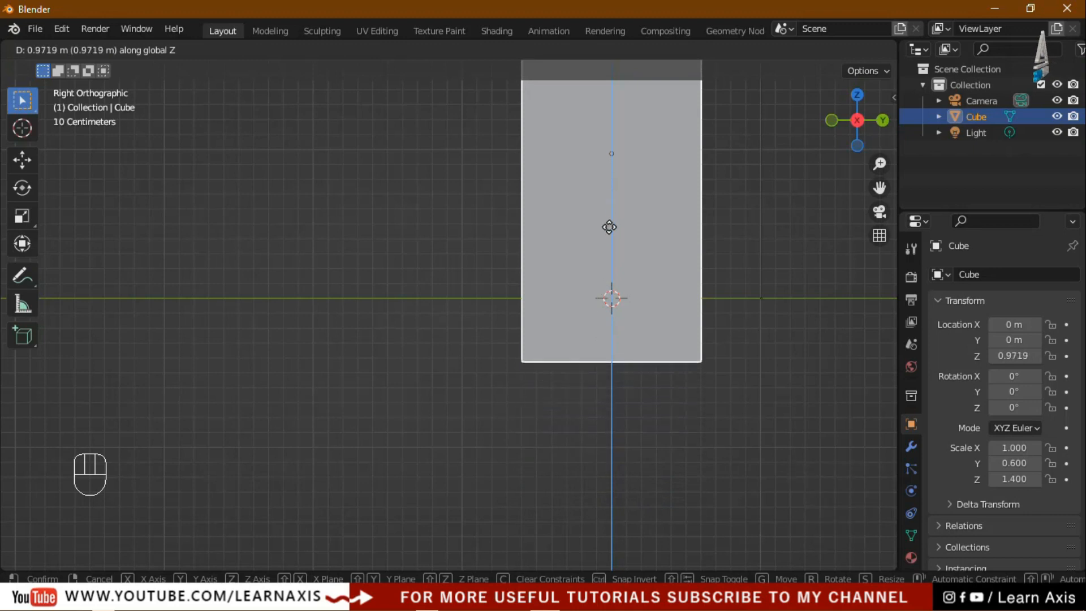
key(ctrl)
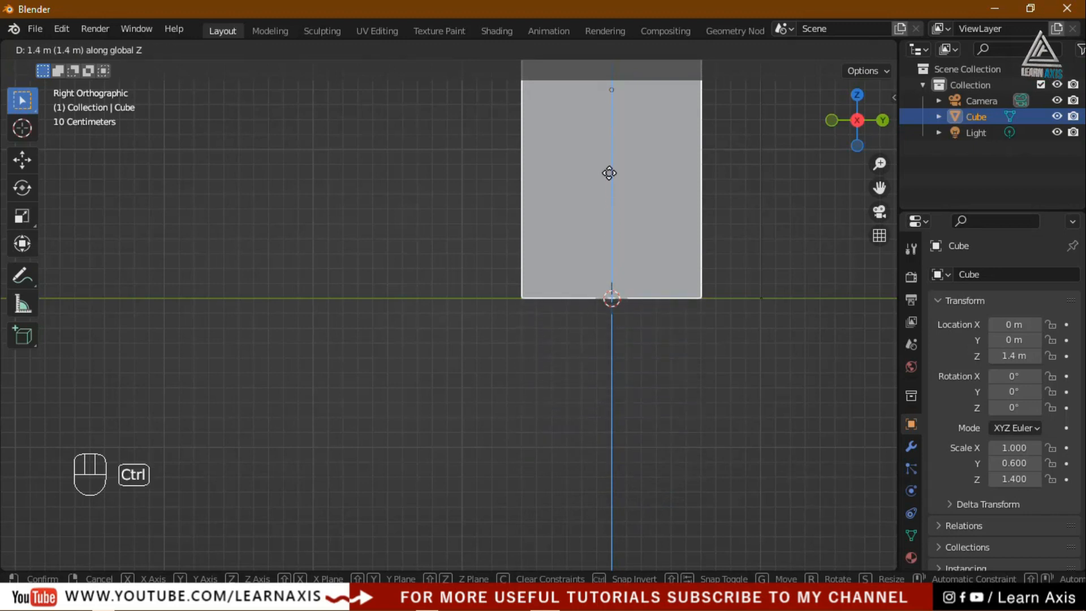
click(609, 173)
Orbit and pan to see the raised box at an angle, then reselect it
scroll(583, 300, up, 7)
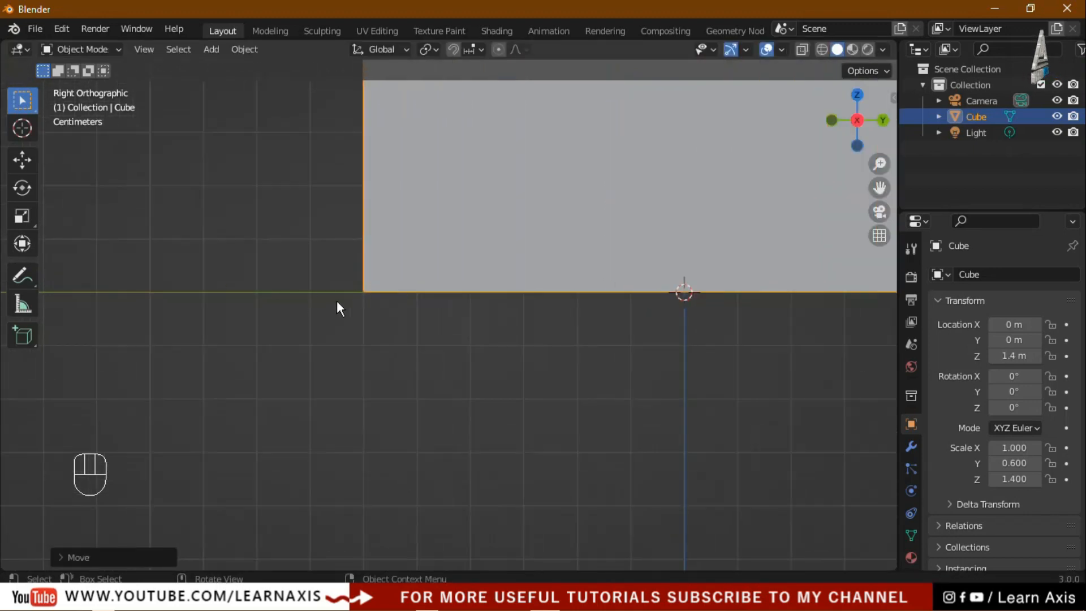
middle_drag(589, 384, 606, 348)
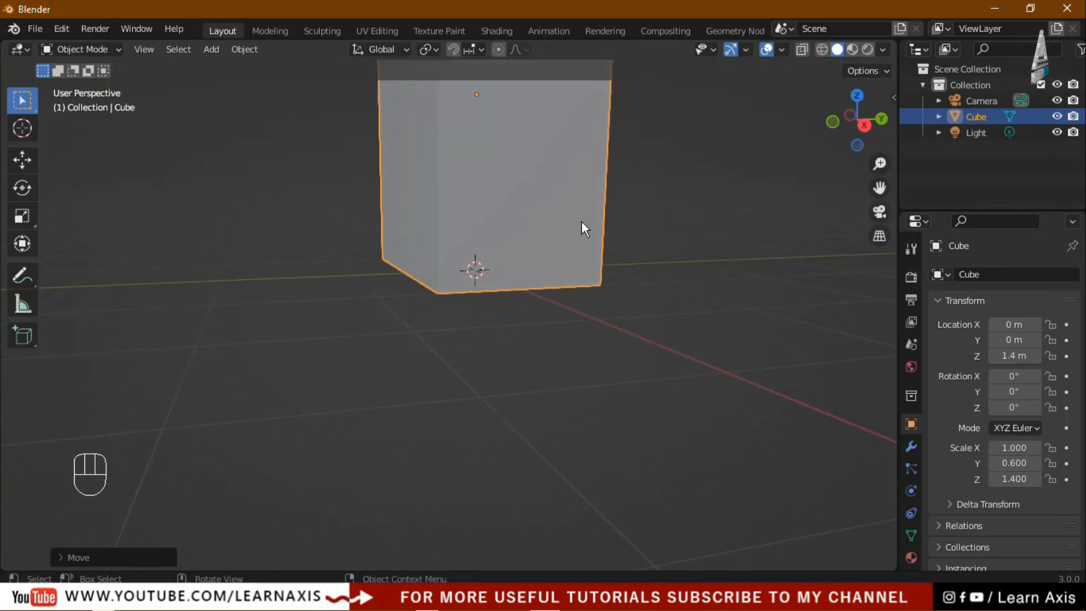
scroll(588, 232, down, 5)
shift+middle_drag(666, 231, 631, 419)
scroll(580, 274, up, 1)
scroll(579, 277, up, 2)
click(614, 418)
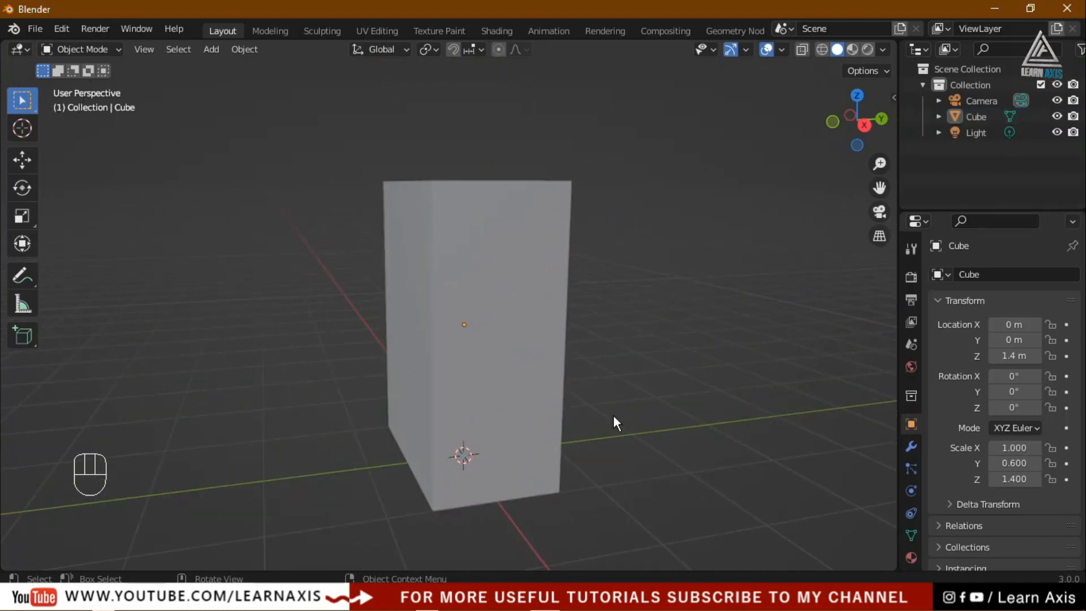
click(495, 383)
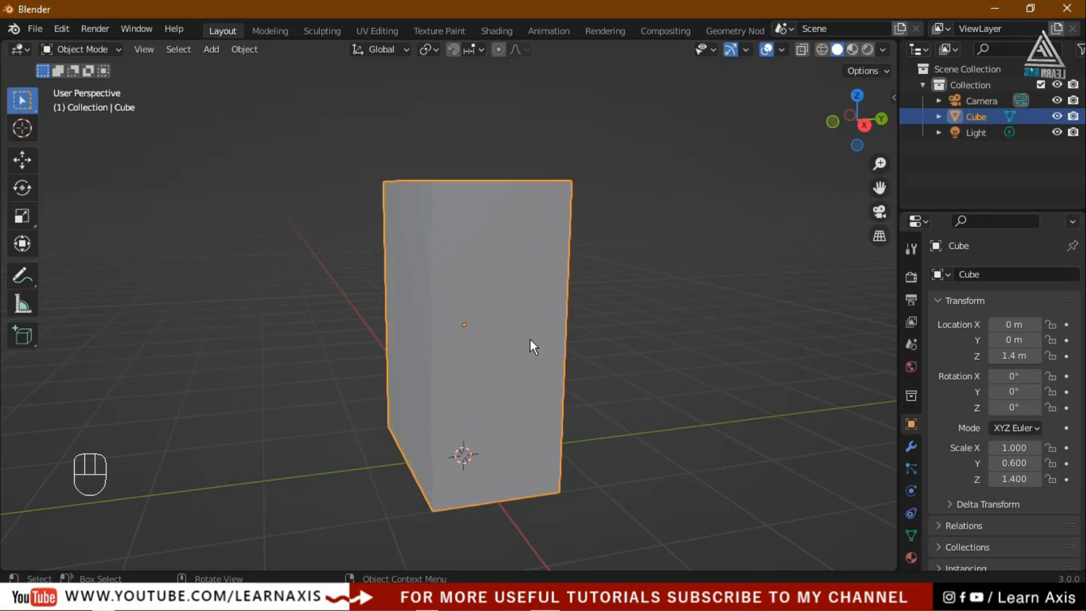
Apply the box's scale so it reads 1.000 at 2 × 1.2 × 2.8 m, then open UV Editing
key(ctrl+a)
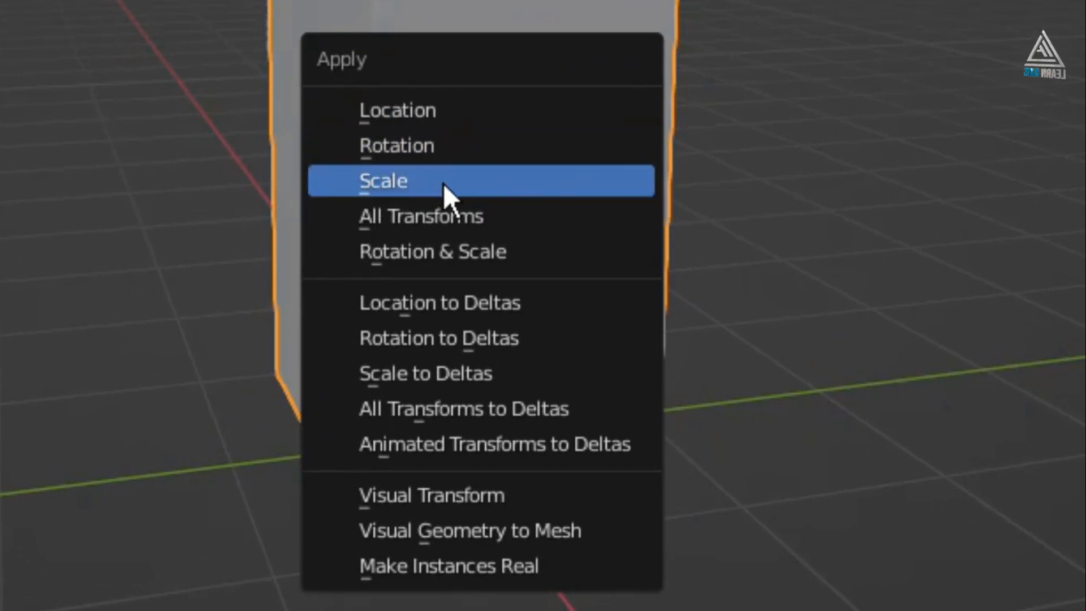
click(466, 183)
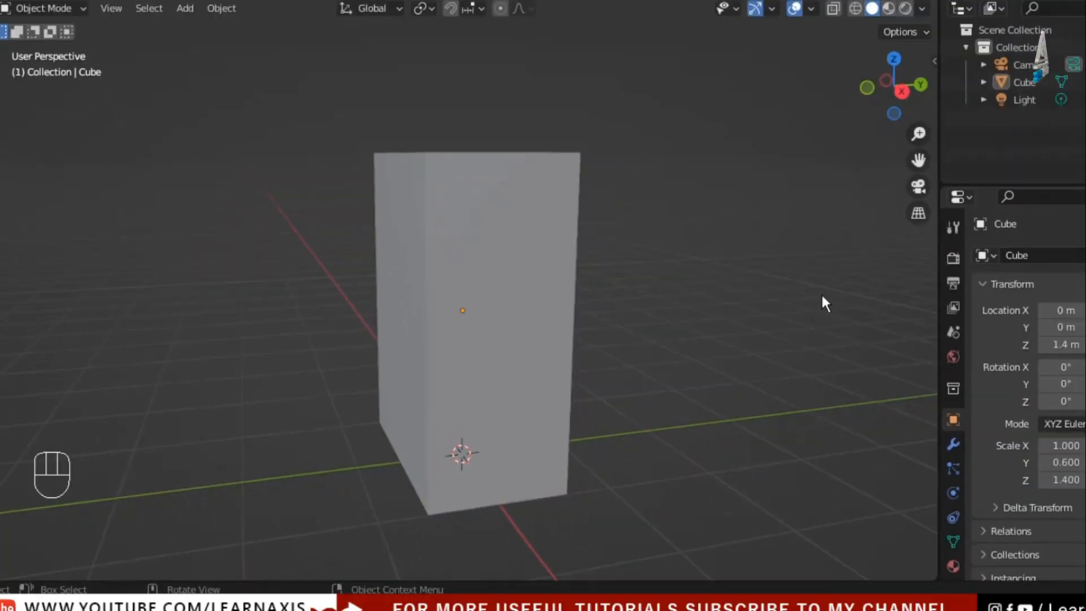
key(n)
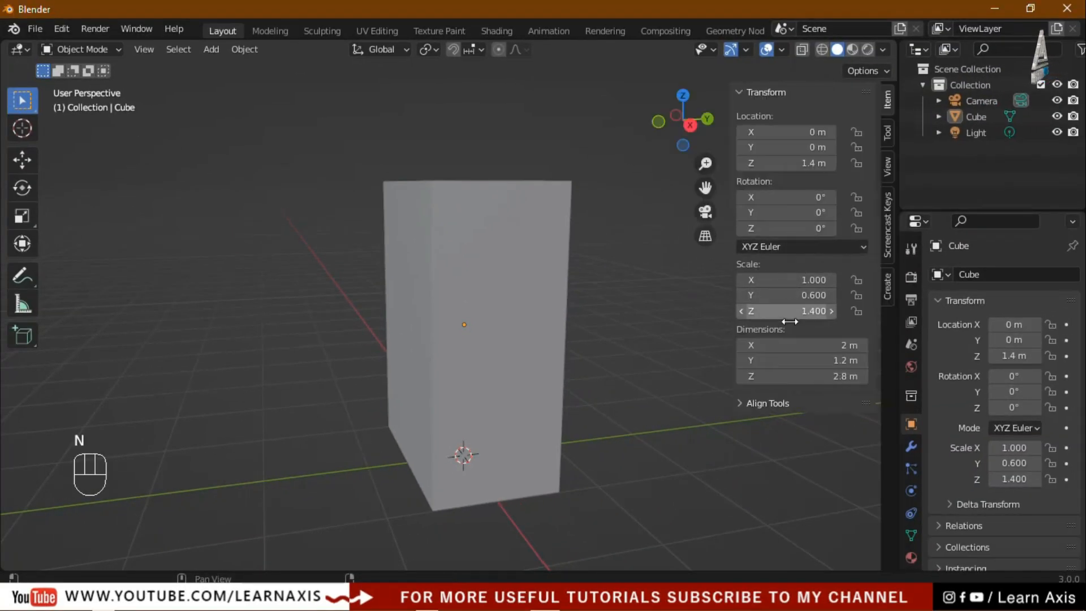
drag(706, 200, 777, 184)
click(559, 366)
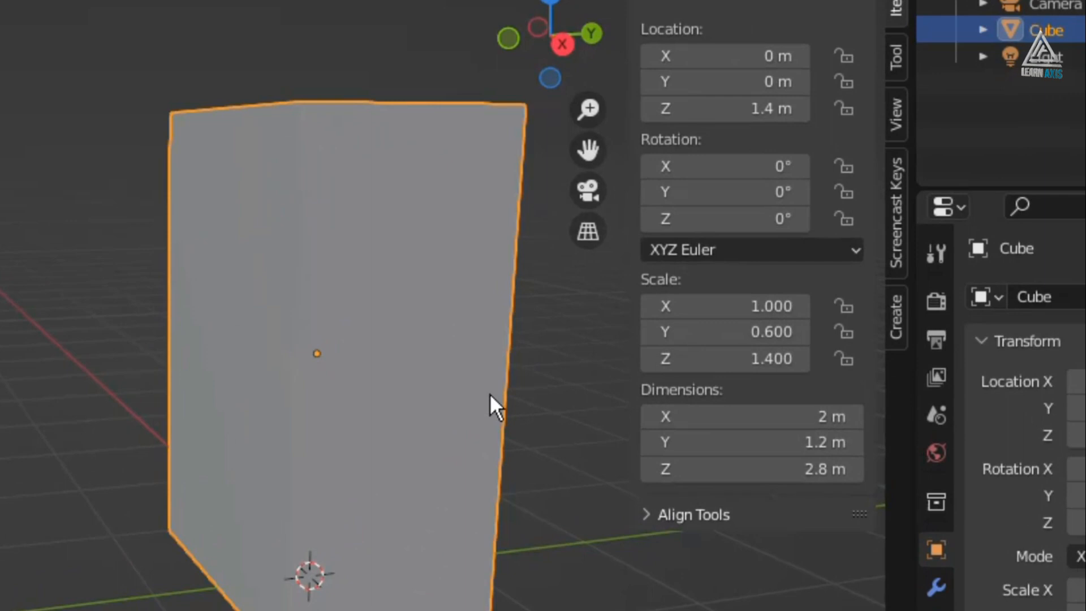
key(ctrl+a)
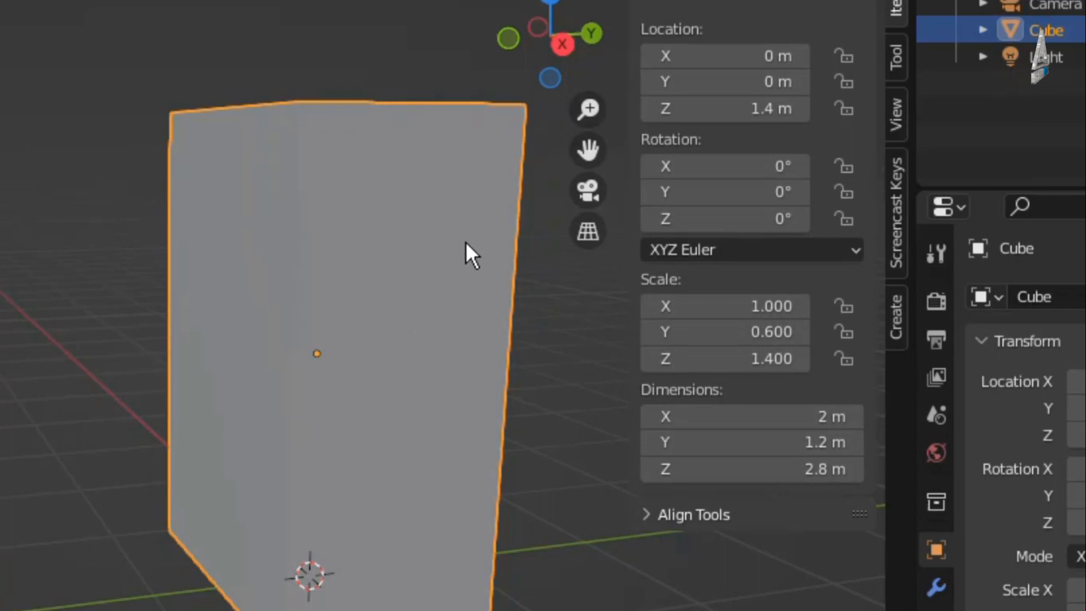
key(ctrl+a)
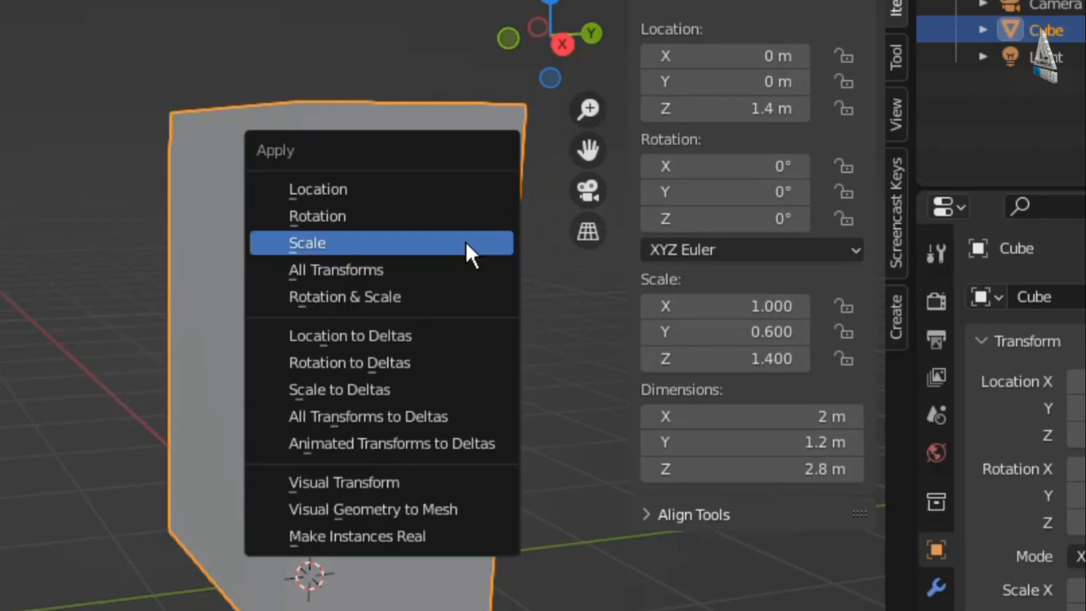
click(351, 249)
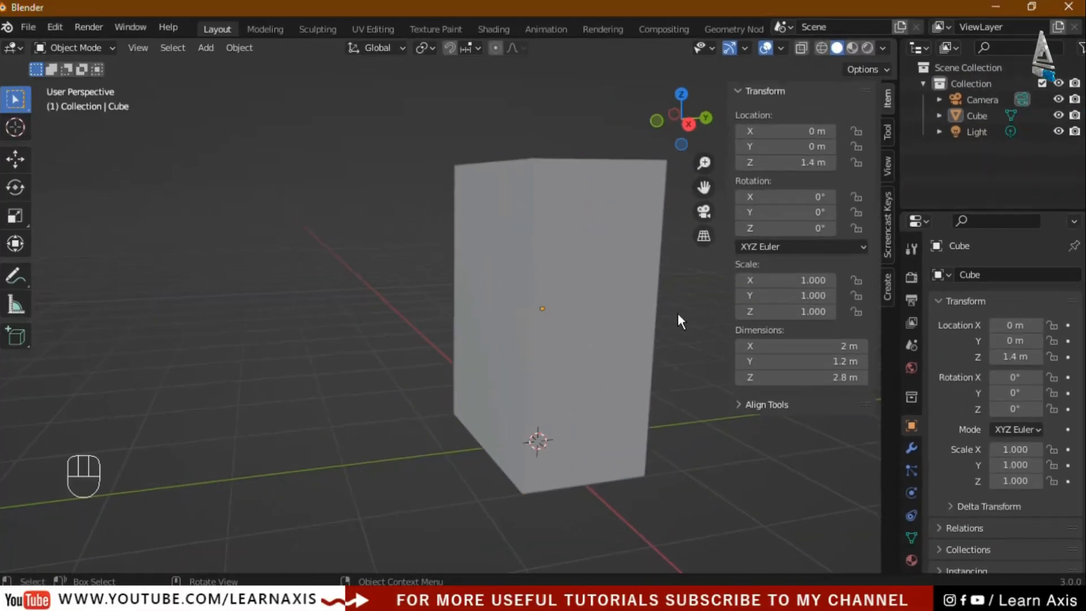
key(n)
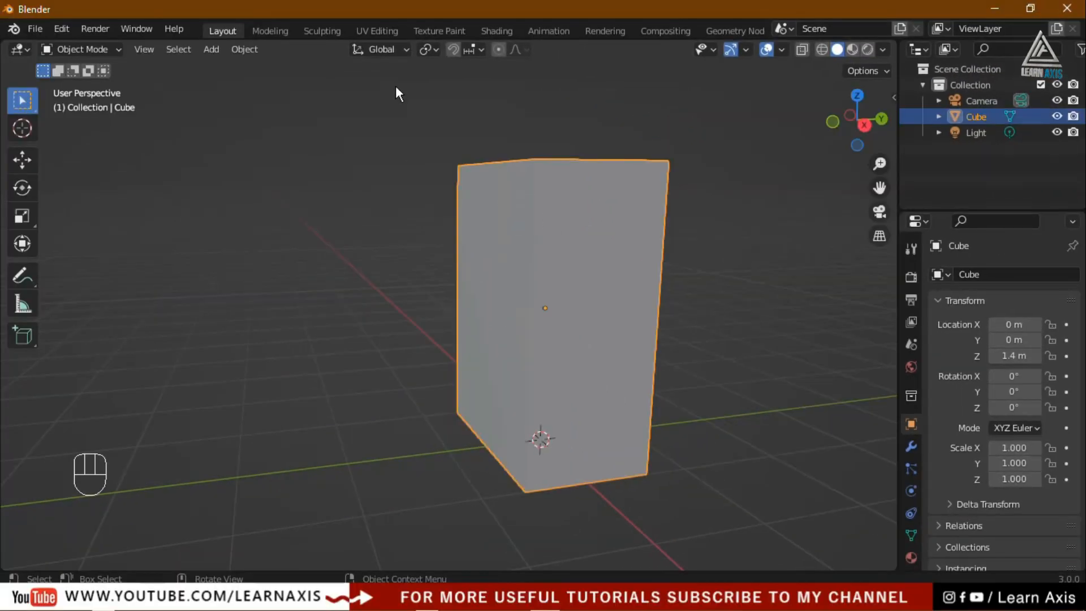
click(379, 29)
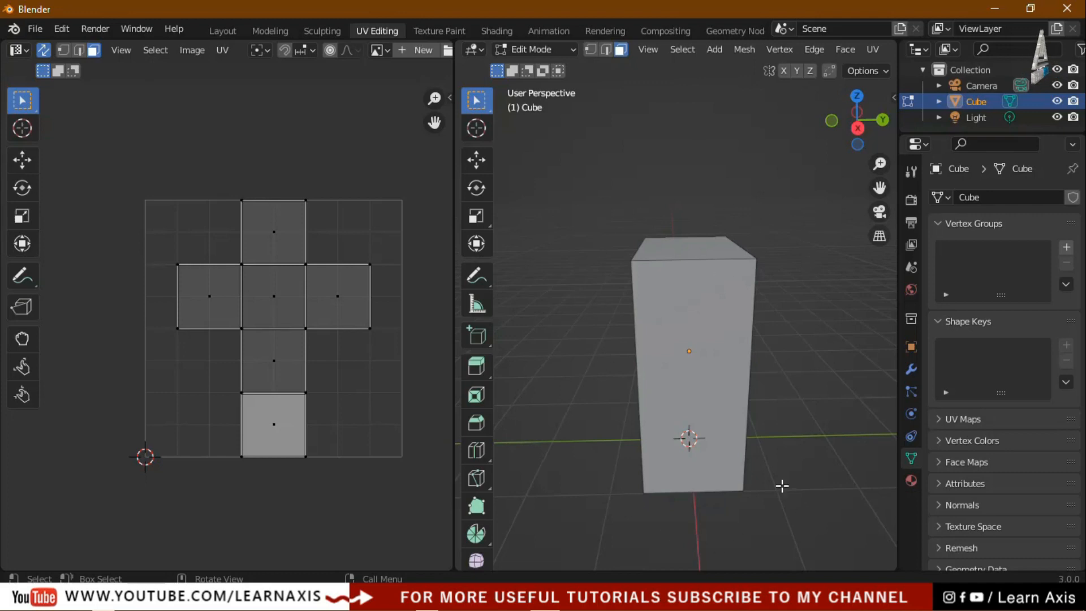
Orbit to a head-on view of the tall box and switch to edge select mode
middle_drag(800, 432, 718, 449)
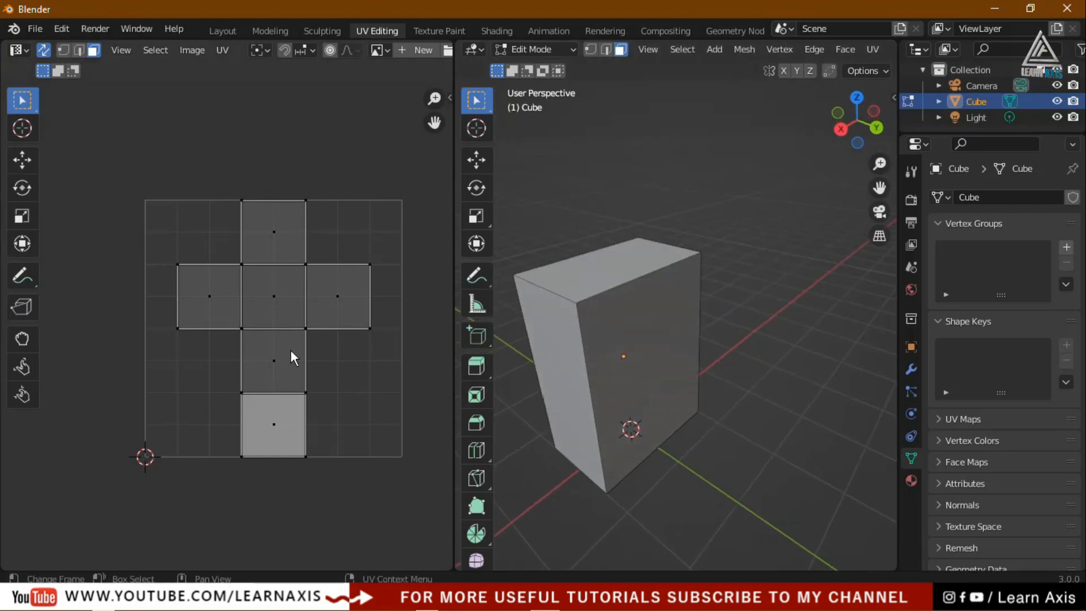
scroll(285, 362, up, 1)
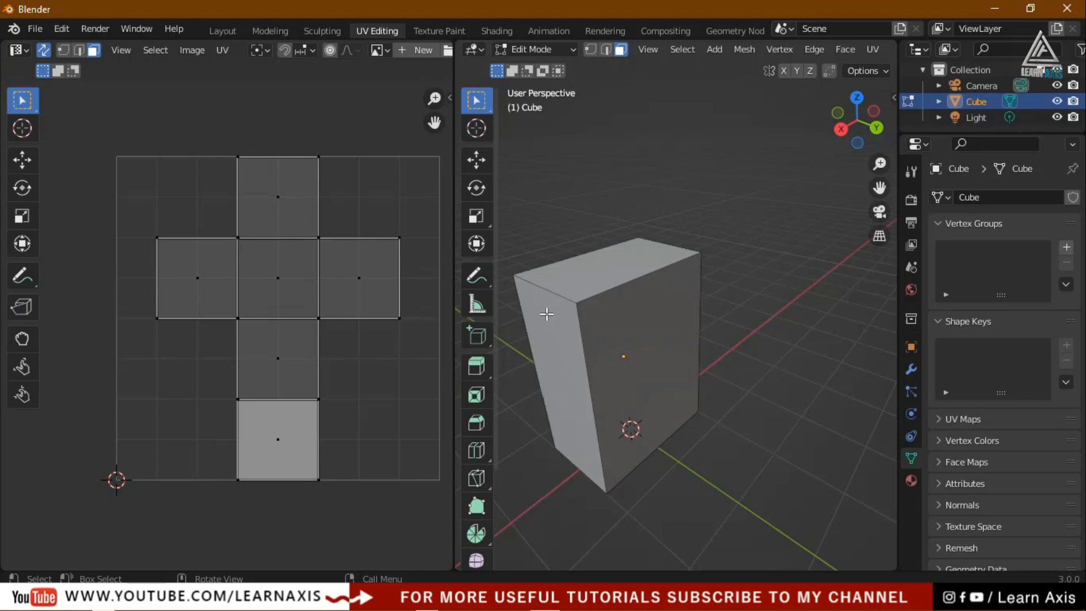
scroll(546, 314, up, 4)
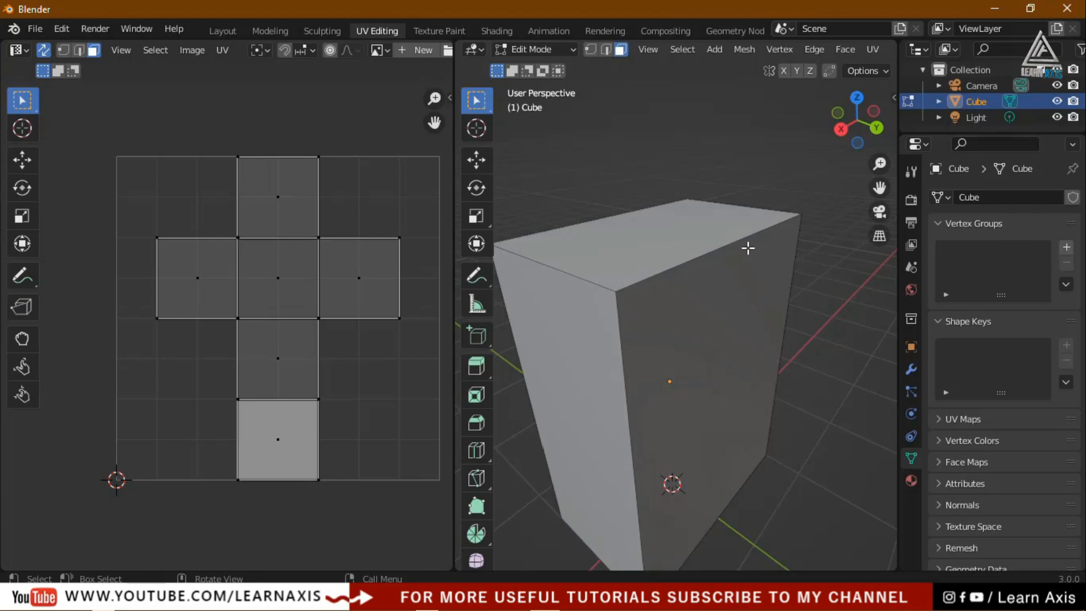
scroll(626, 401, down, 2)
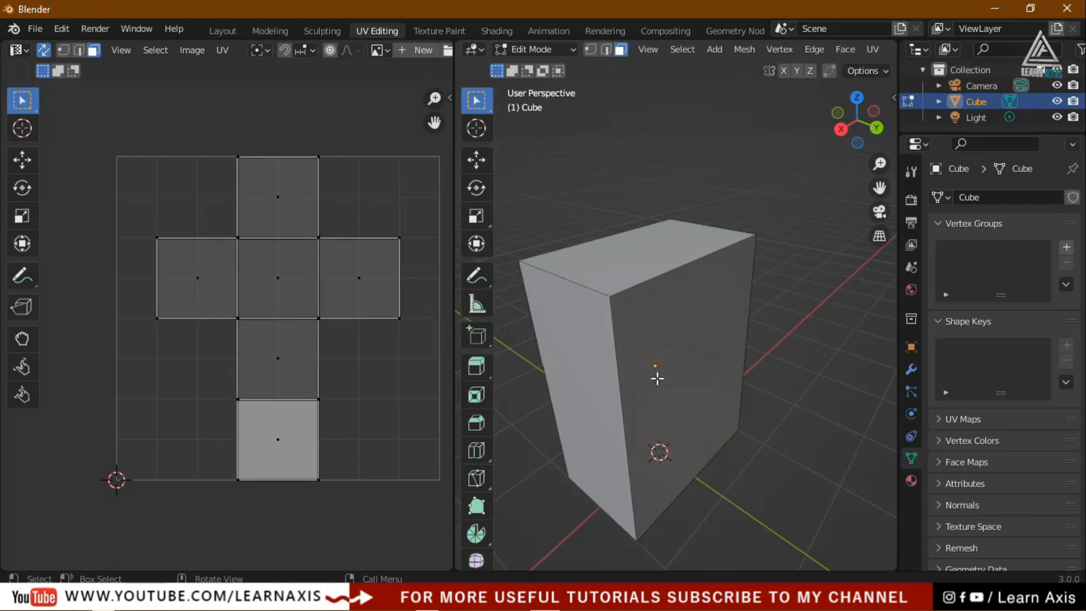
middle_drag(662, 380, 715, 365)
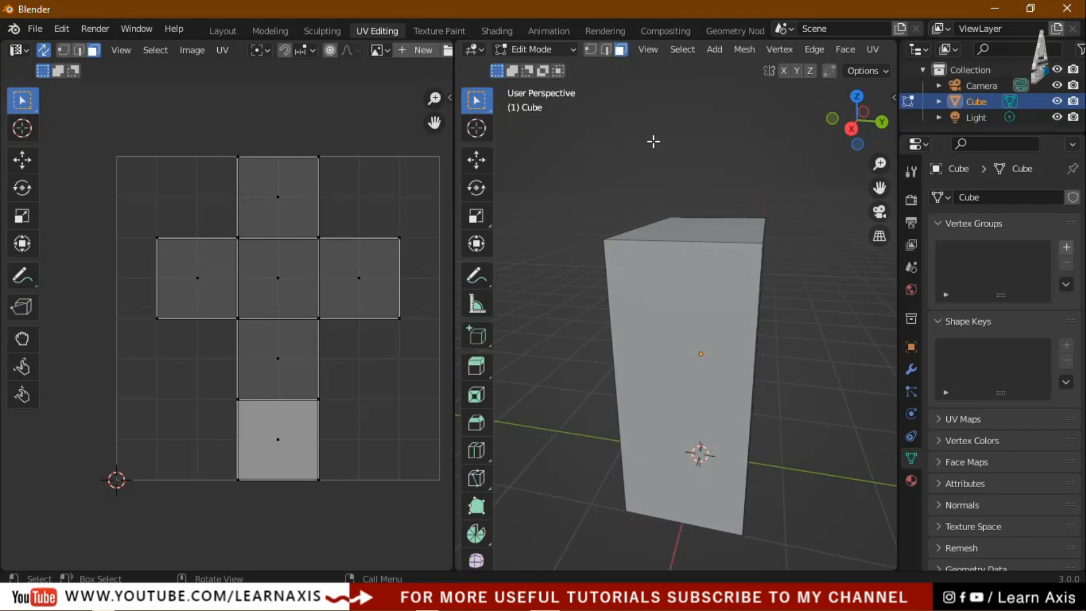
click(607, 49)
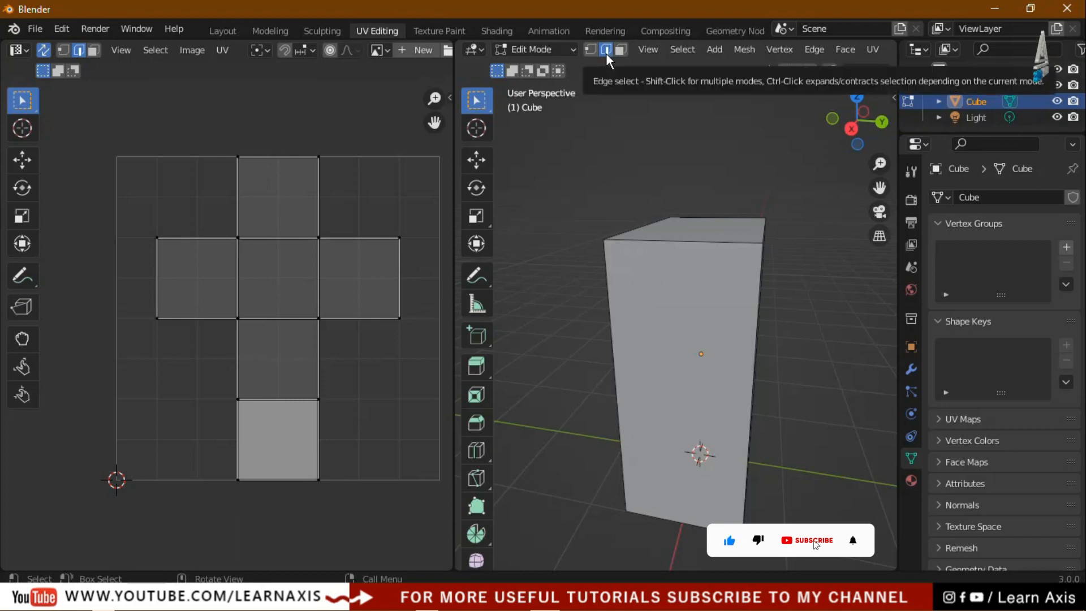
Select the box's left vertical edge, top edge, top front edge and bottom edge
mouse_move(790, 330)
middle_down()
mouse_move(802, 356)
mouse_move(803, 347)
middle_up()
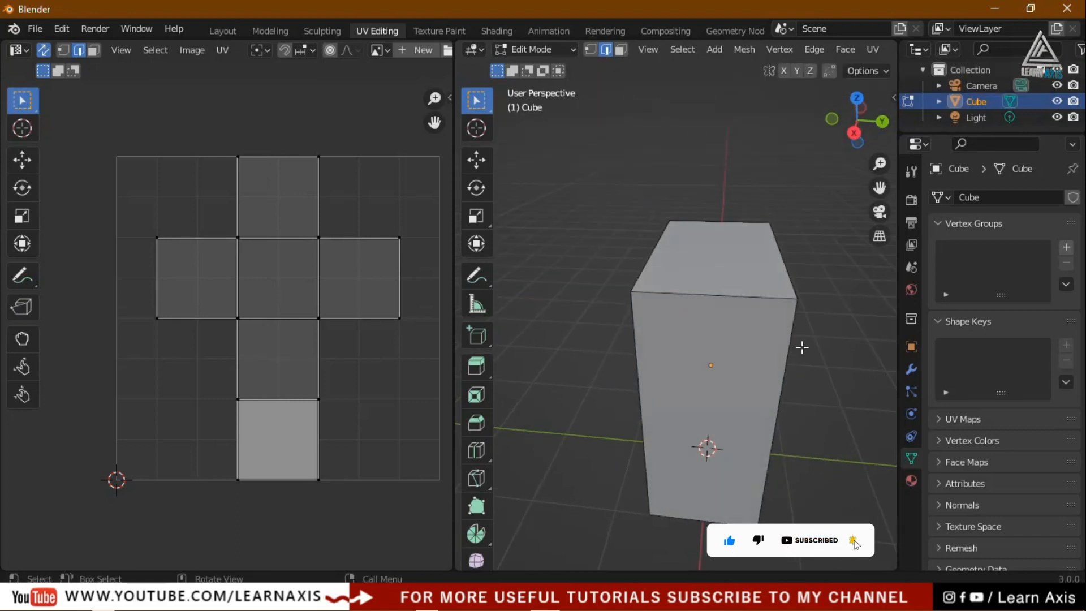
middle_drag(744, 379, 677, 311)
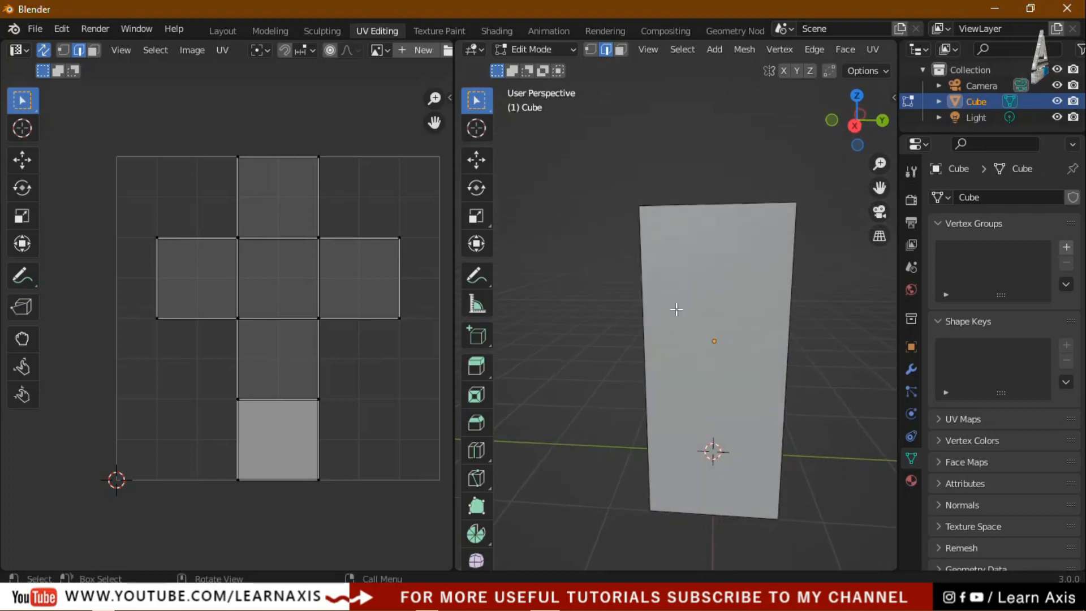
click(642, 295)
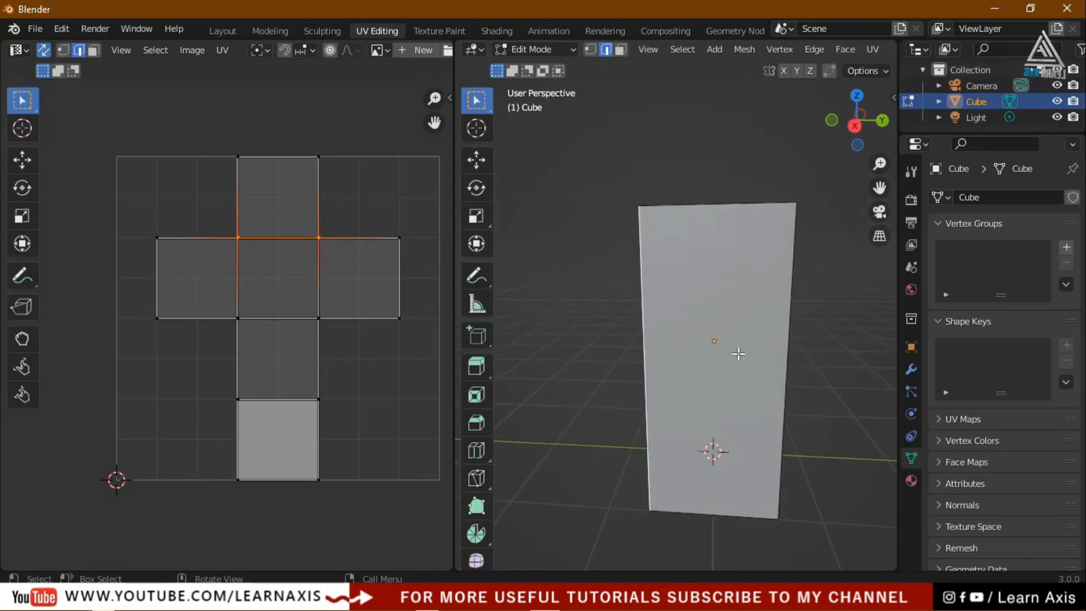
middle_drag(823, 340, 822, 374)
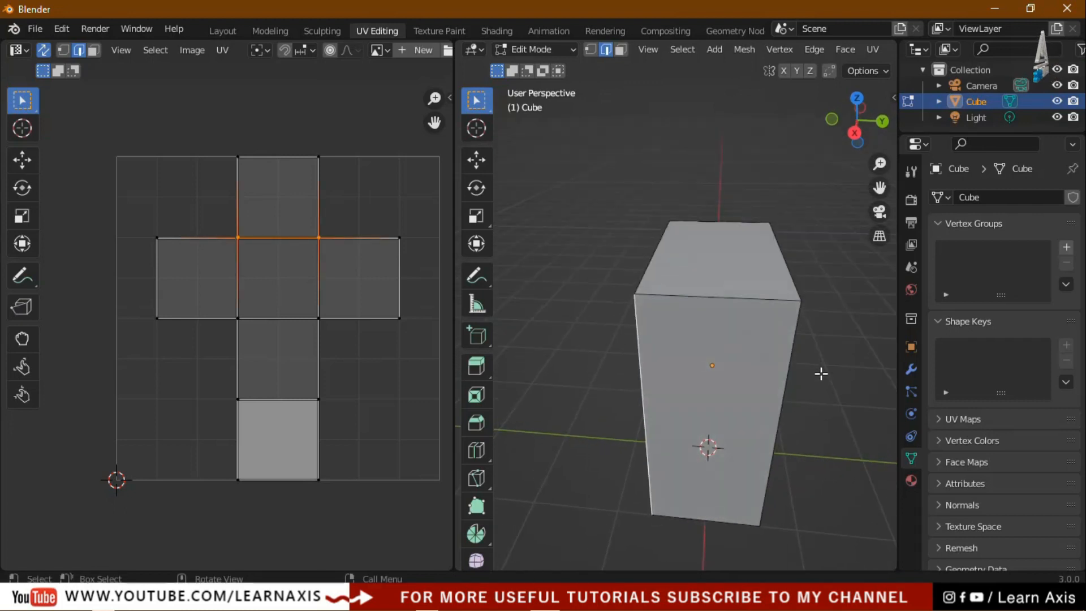
shift+click(750, 300)
middle_drag(829, 473, 663, 457)
shift+click(628, 249)
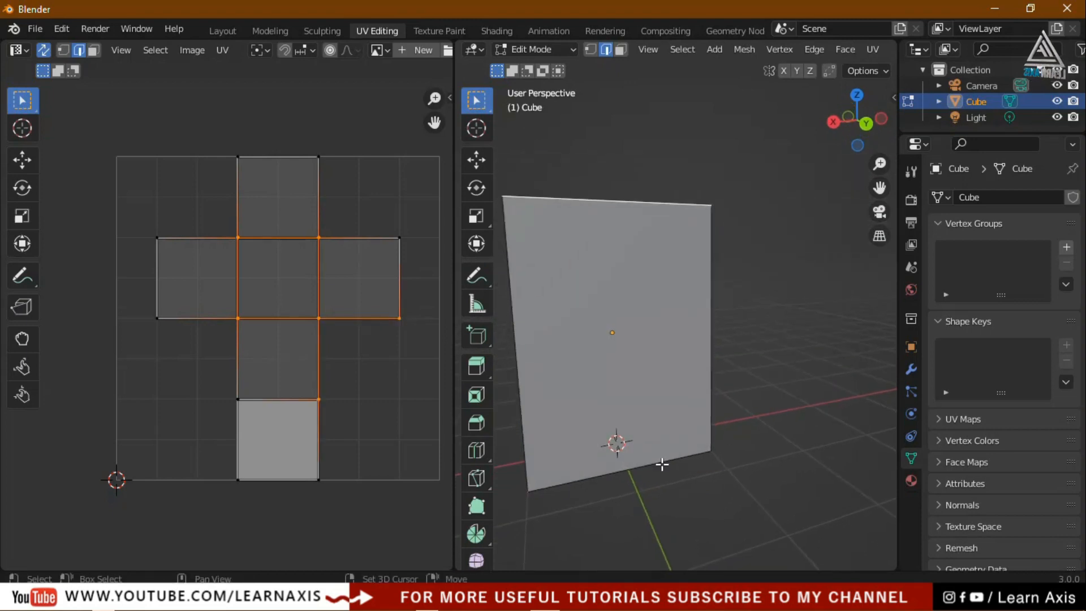
shift+click(659, 459)
Add the top front and bottom front edges to the selection, then open the UV menu
middle_drag(763, 333, 599, 396)
shift+click(642, 250)
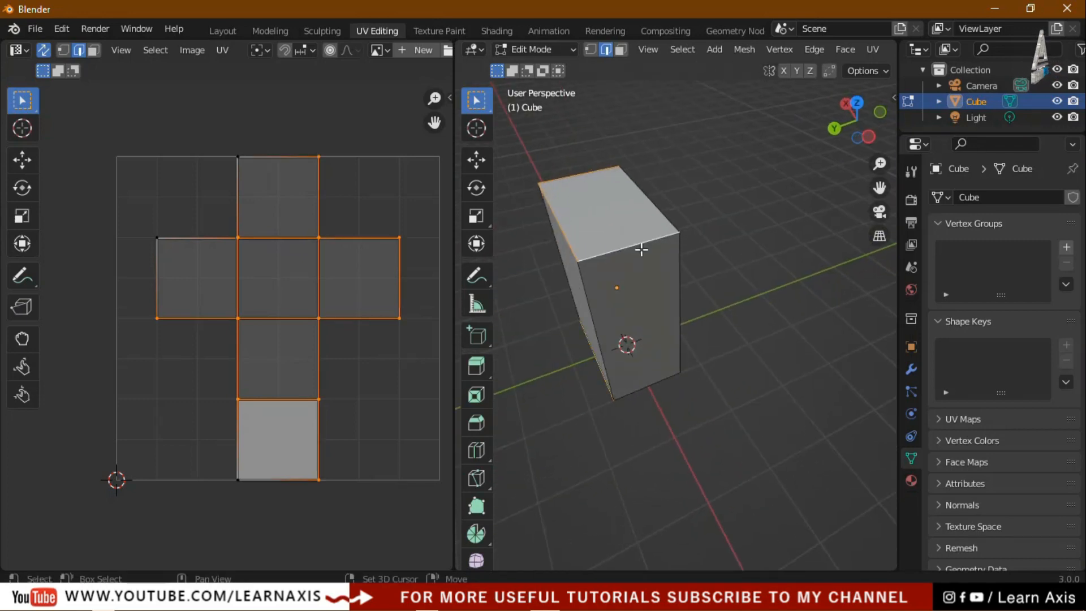
shift+click(660, 382)
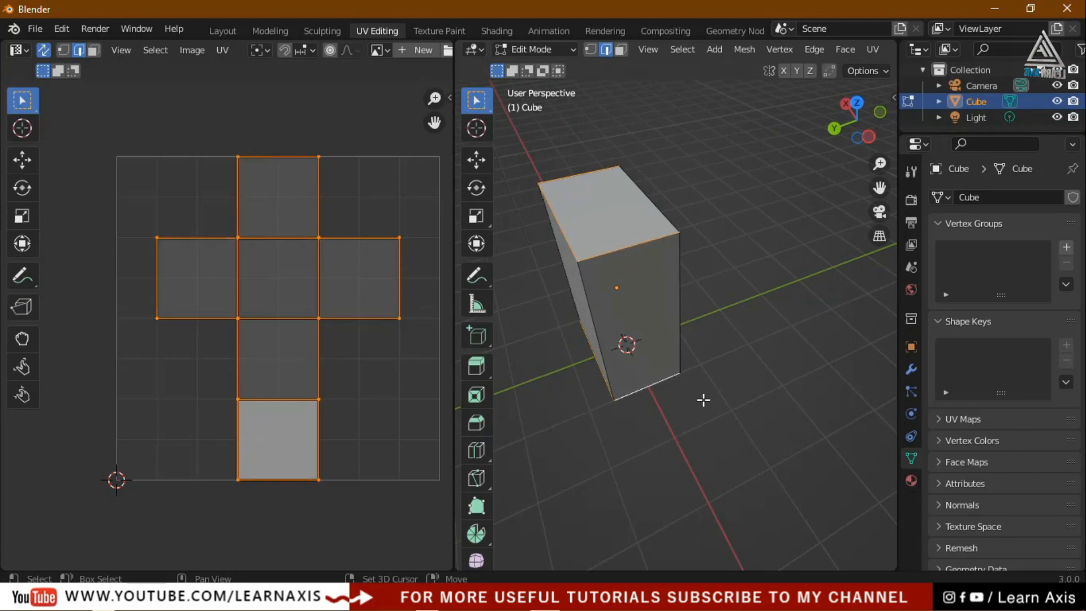
middle_drag(705, 402, 854, 347)
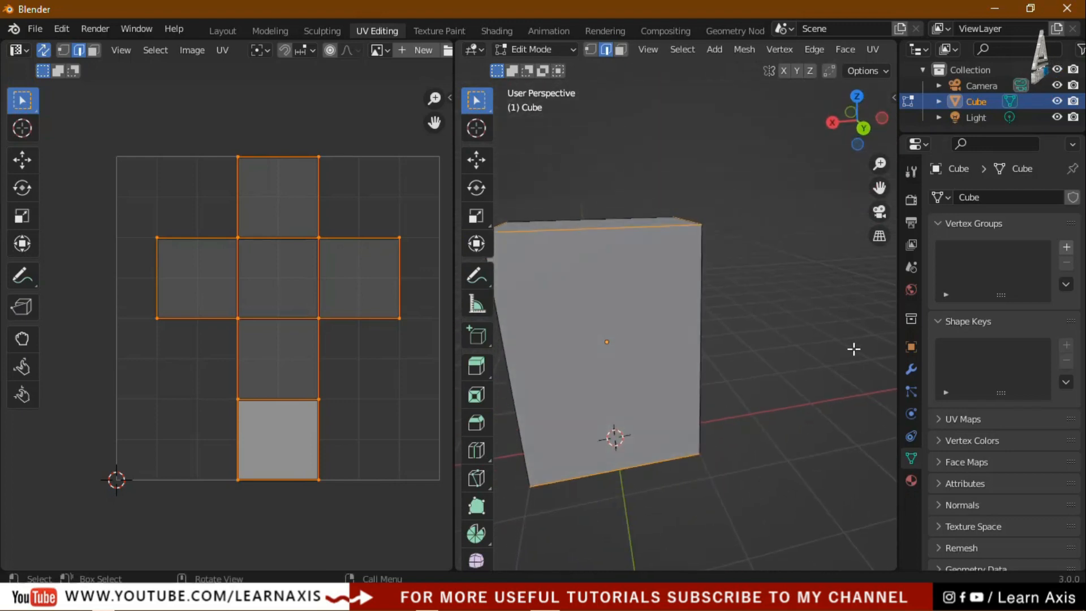
scroll(543, 305, down, 2)
middle_drag(676, 341, 735, 339)
scroll(692, 317, up, 2)
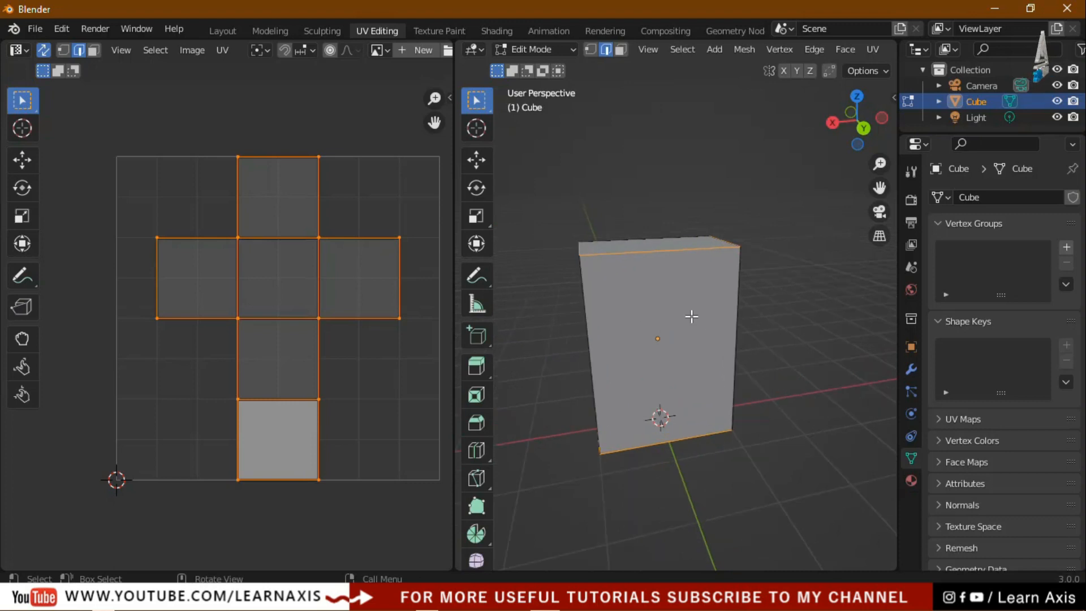
click(874, 49)
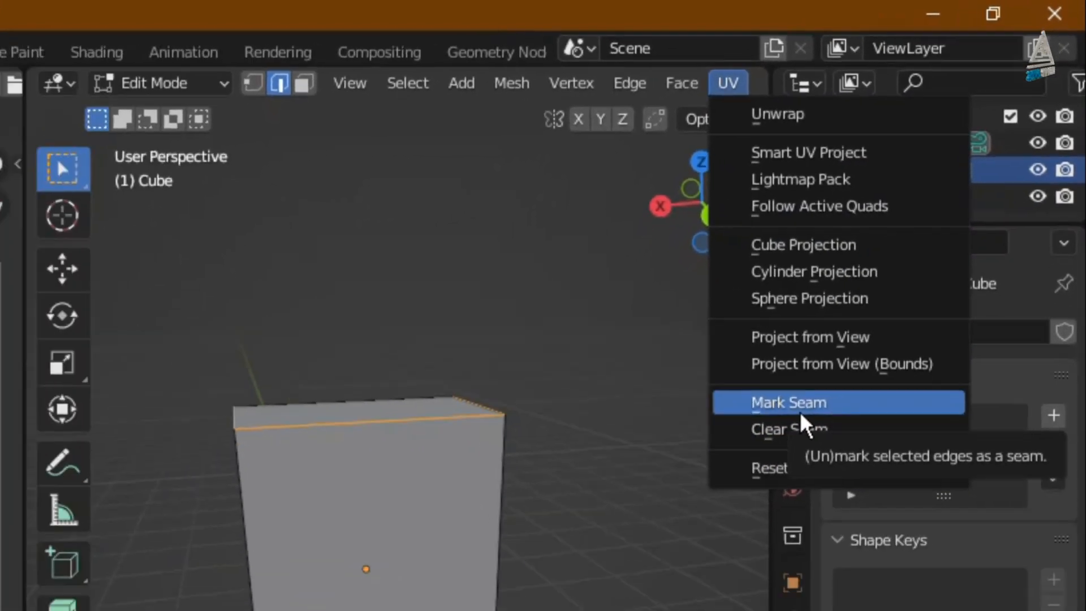
Mark the selected edges as seams via Ctrl+E and U, then deselect to show the red seams
click(773, 510)
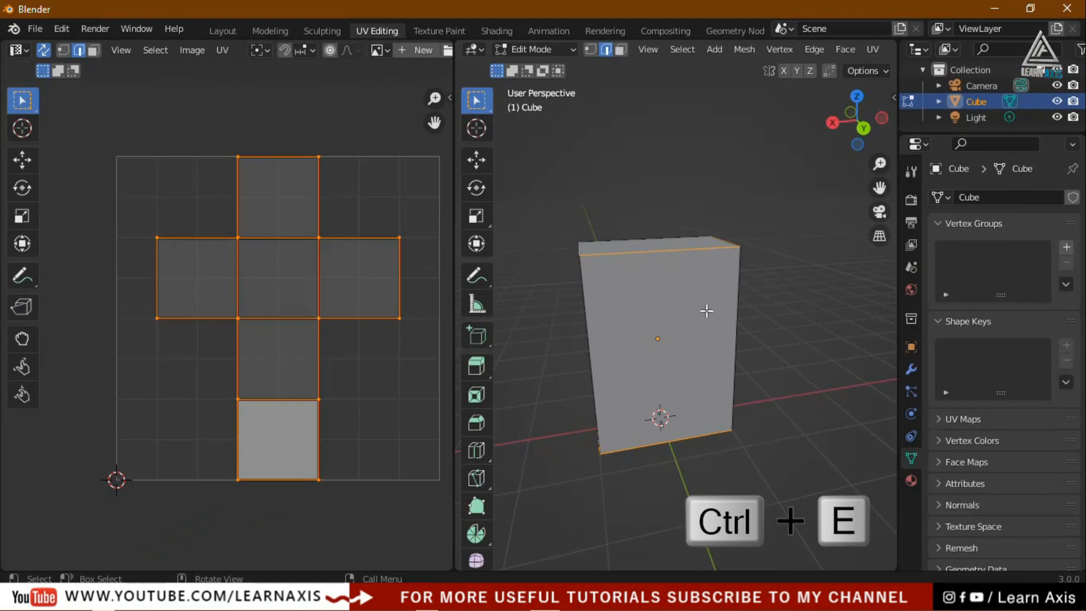
key(ctrl+e)
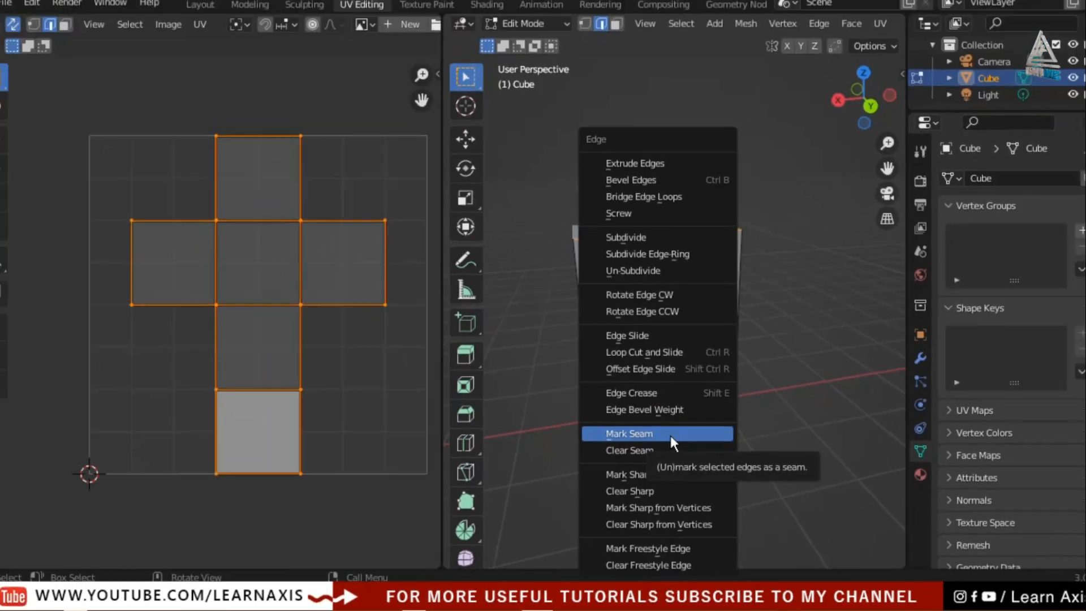
click(622, 227)
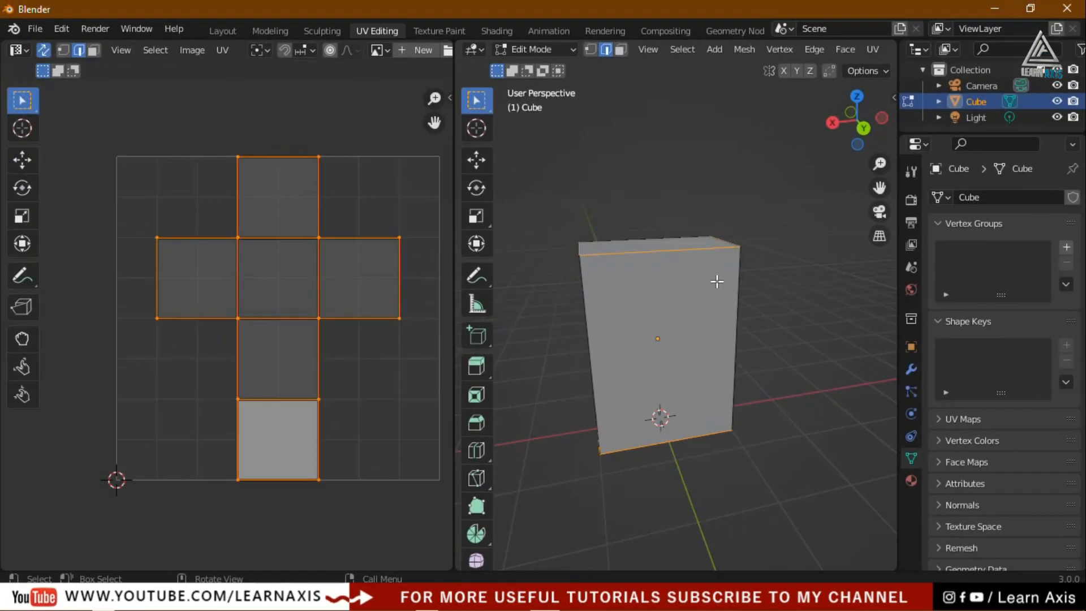
key(u)
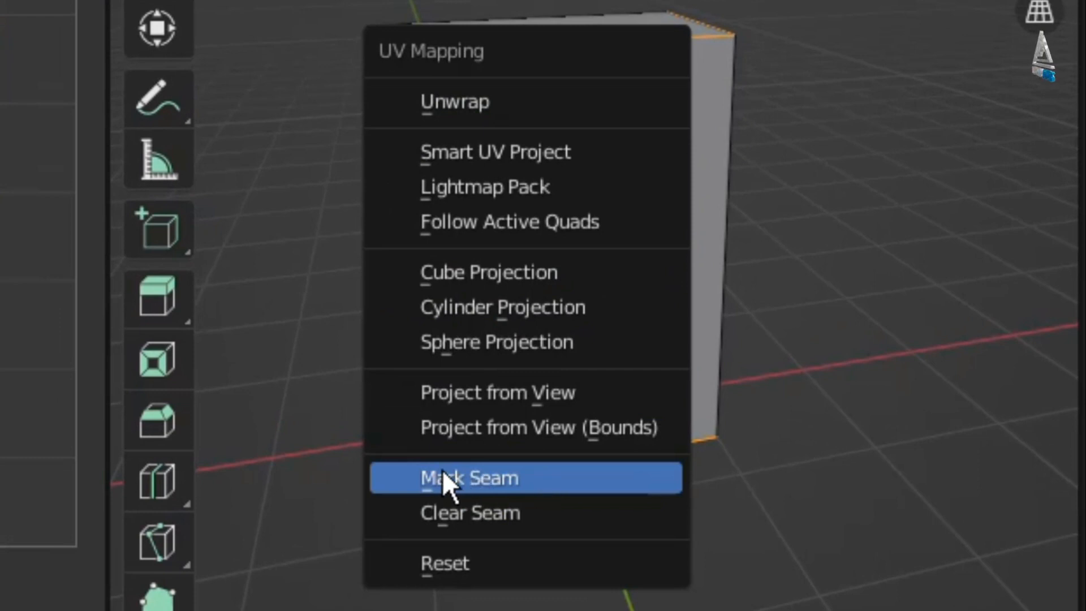
click(544, 471)
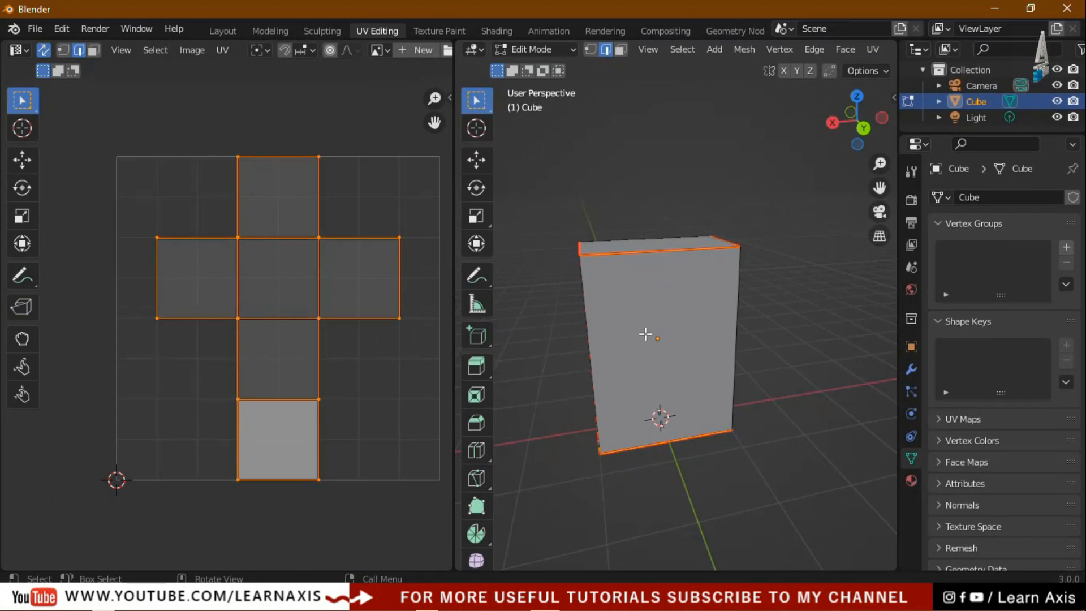
click(628, 486)
middle_drag(628, 487, 769, 478)
Orbit around the tall box to inspect its seams and select the whole mesh
middle_drag(589, 463, 686, 347)
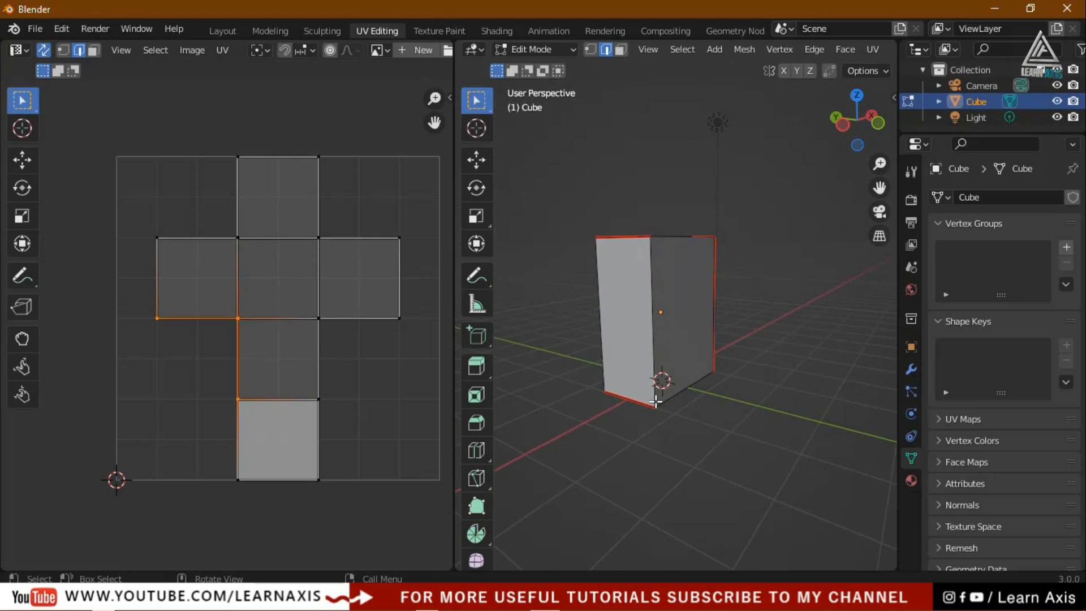
middle_drag(632, 451, 856, 494)
middle_drag(586, 482, 602, 445)
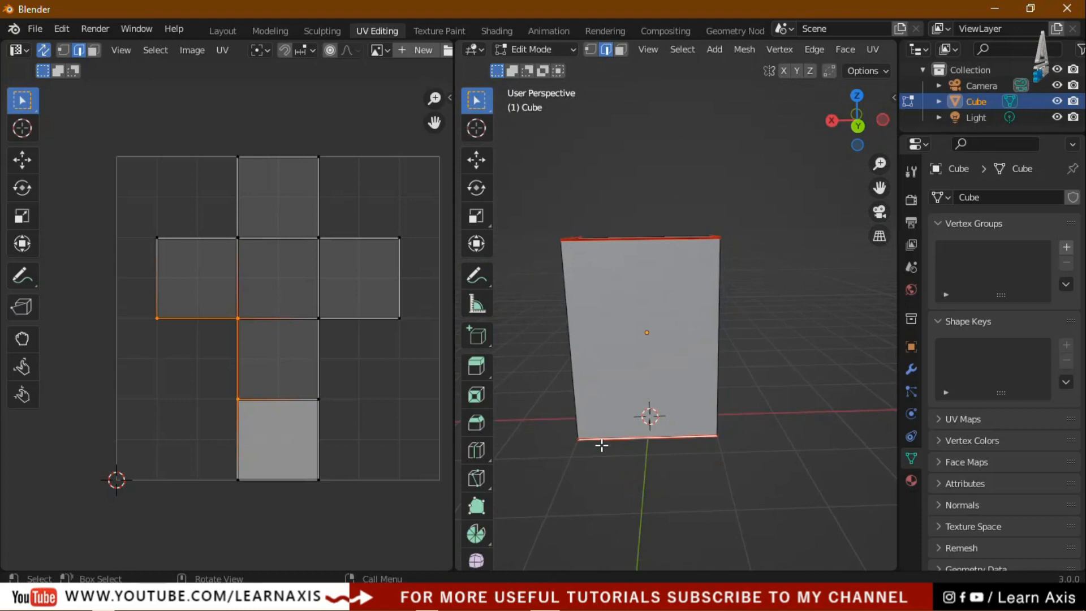
key(a)
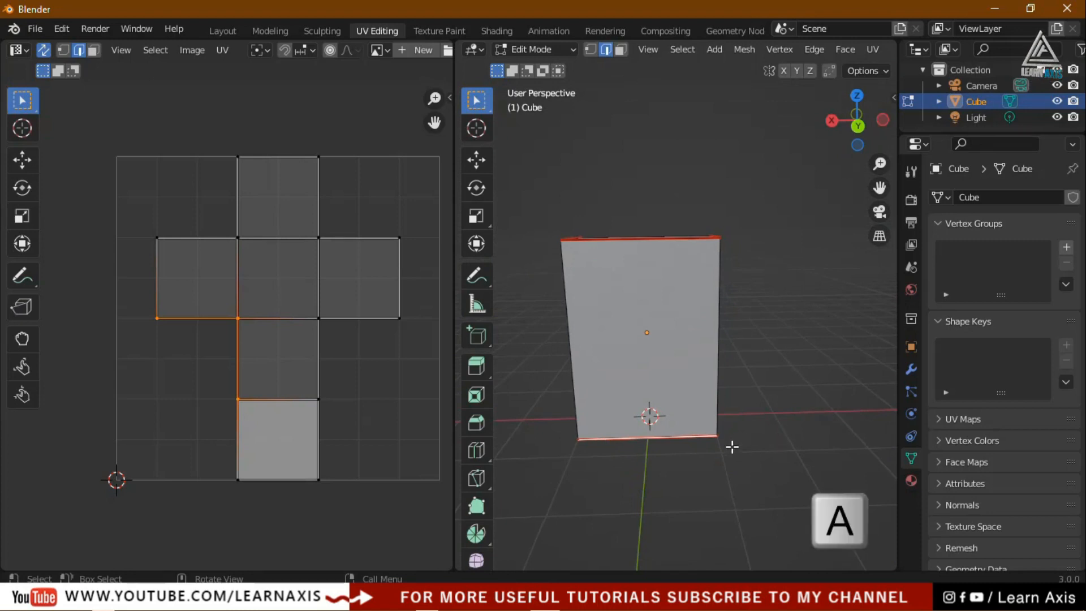
key(a)
middle_drag(767, 332, 815, 324)
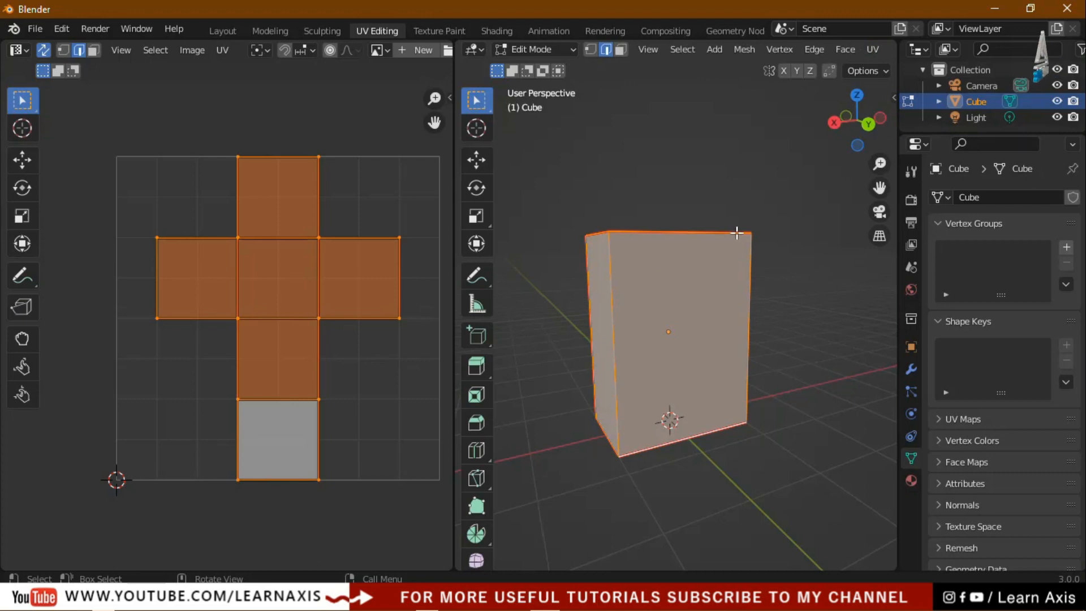
key(u)
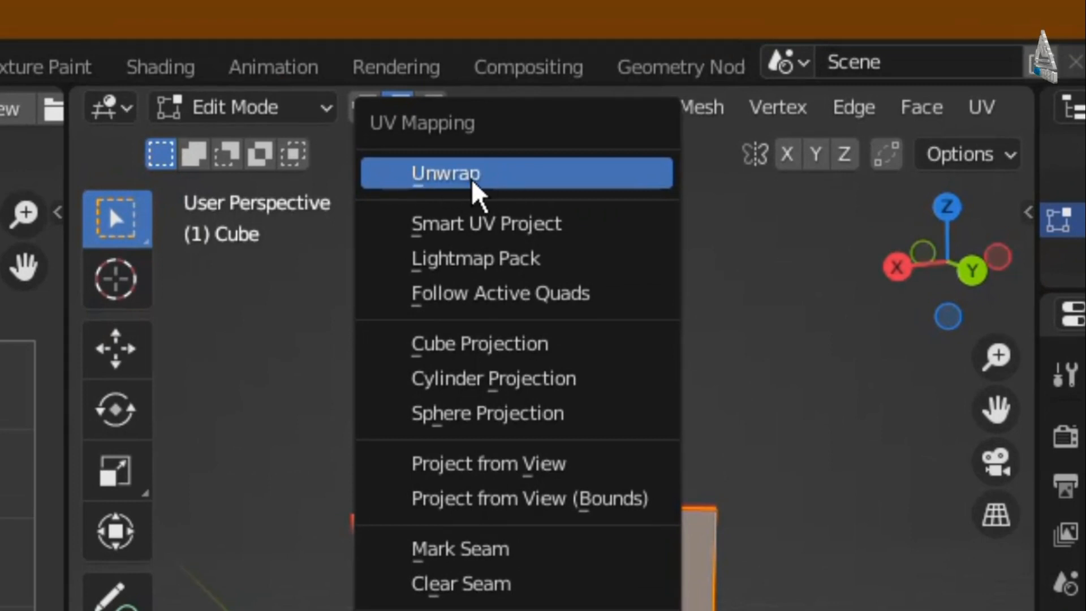
Unwrap the box along its seams into four side panels plus top and bottom pieces, then deselect
click(521, 182)
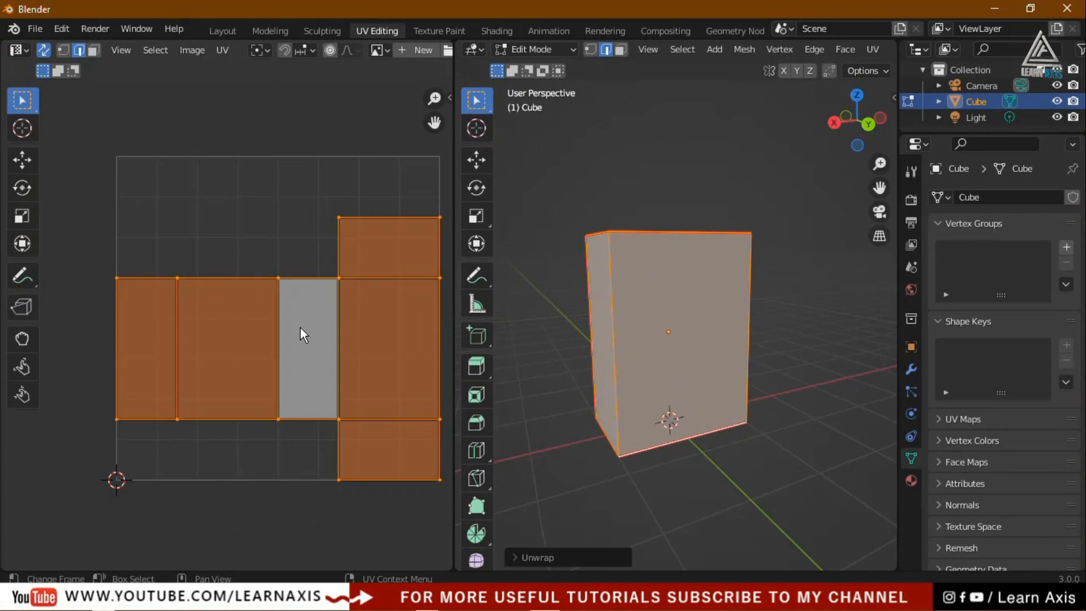
click(132, 344)
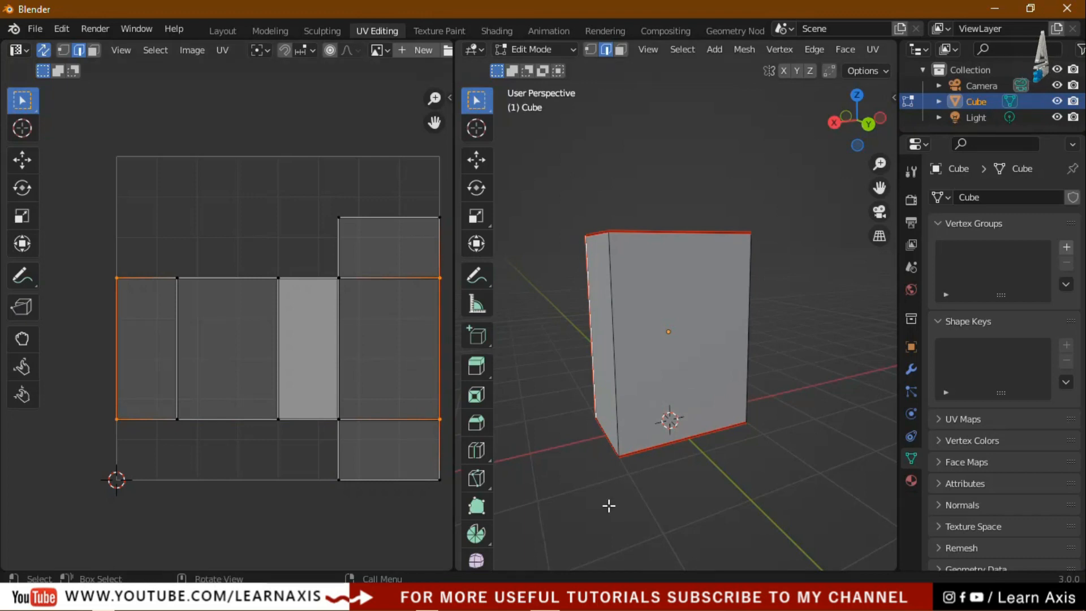
Mark one more vertical edge of the box as a seam
middle_drag(610, 506, 711, 520)
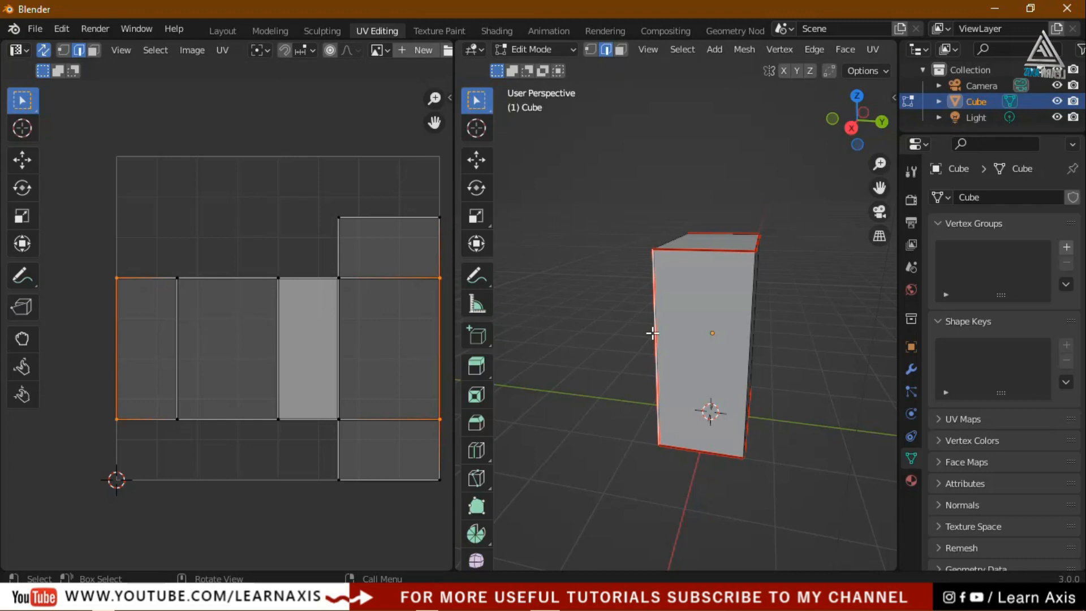
middle_drag(796, 418, 639, 390)
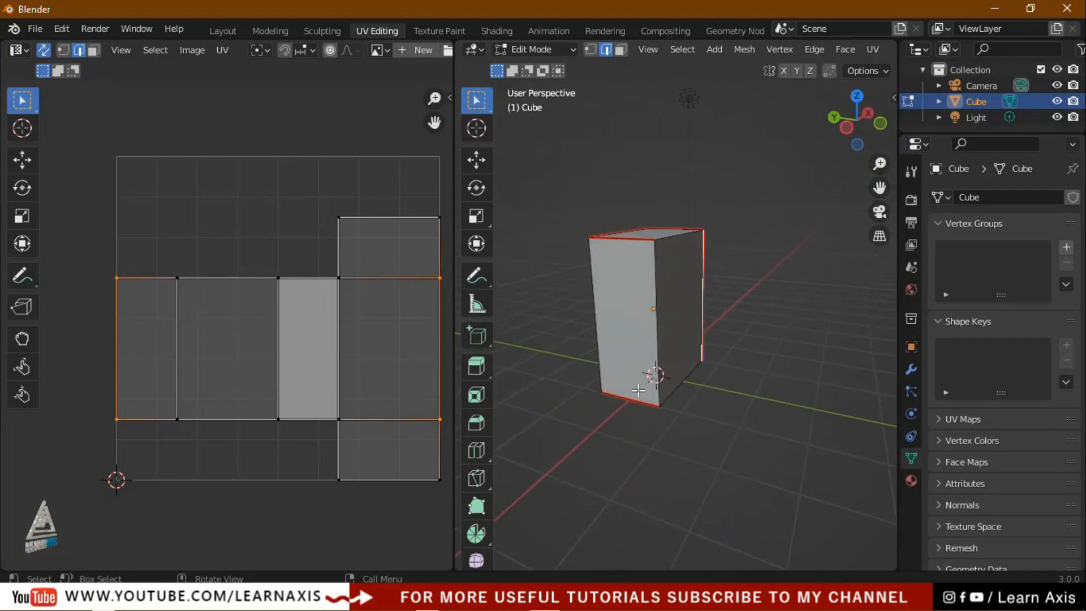
click(657, 329)
key(u)
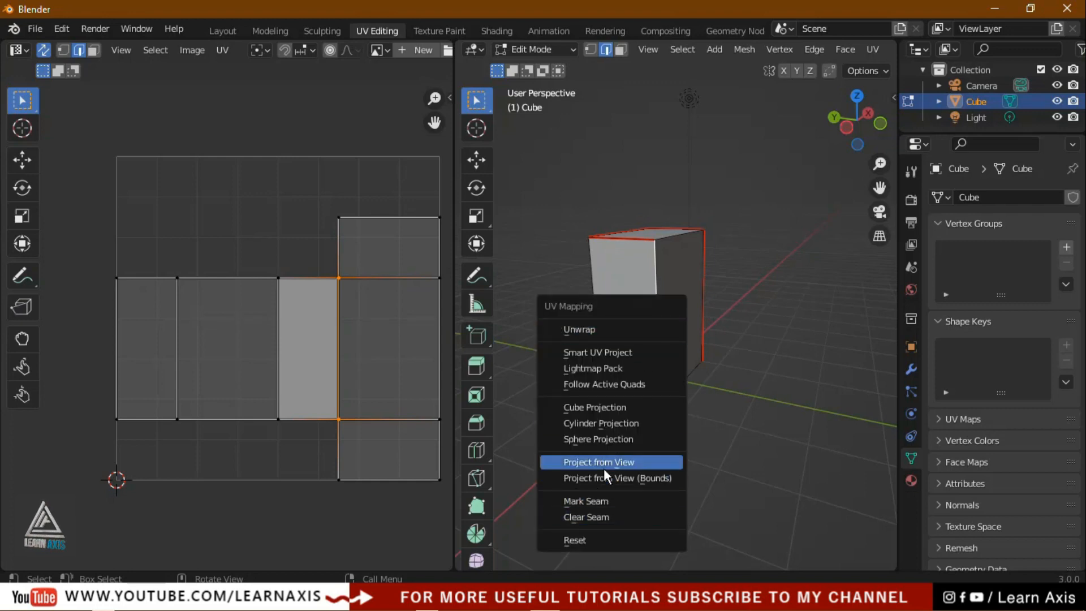
click(600, 500)
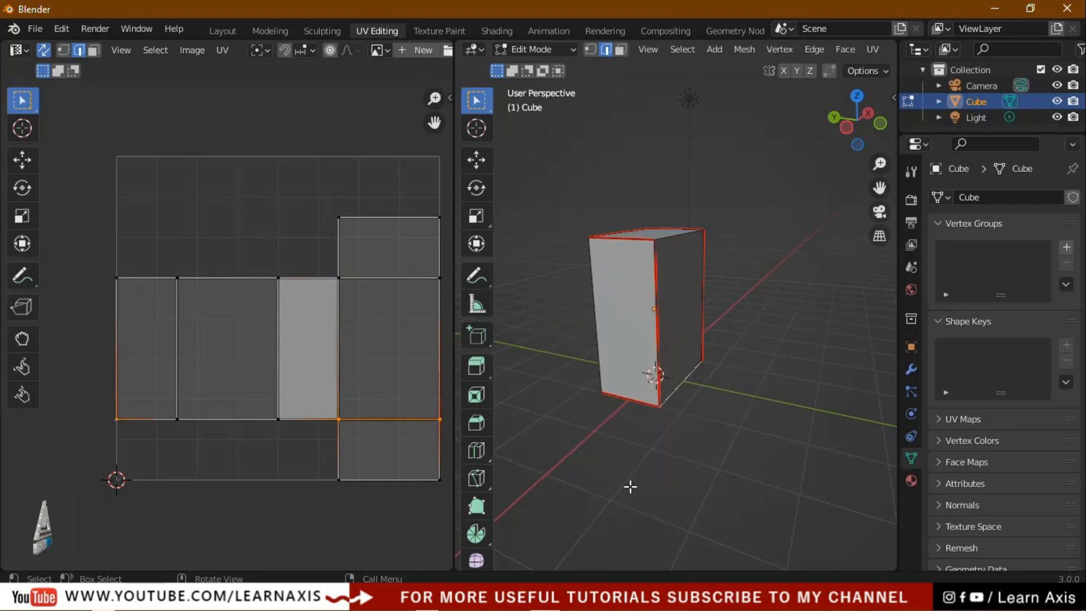
Select the whole box, unwrap it again with the new seam, and deselect
middle_drag(709, 495, 740, 490)
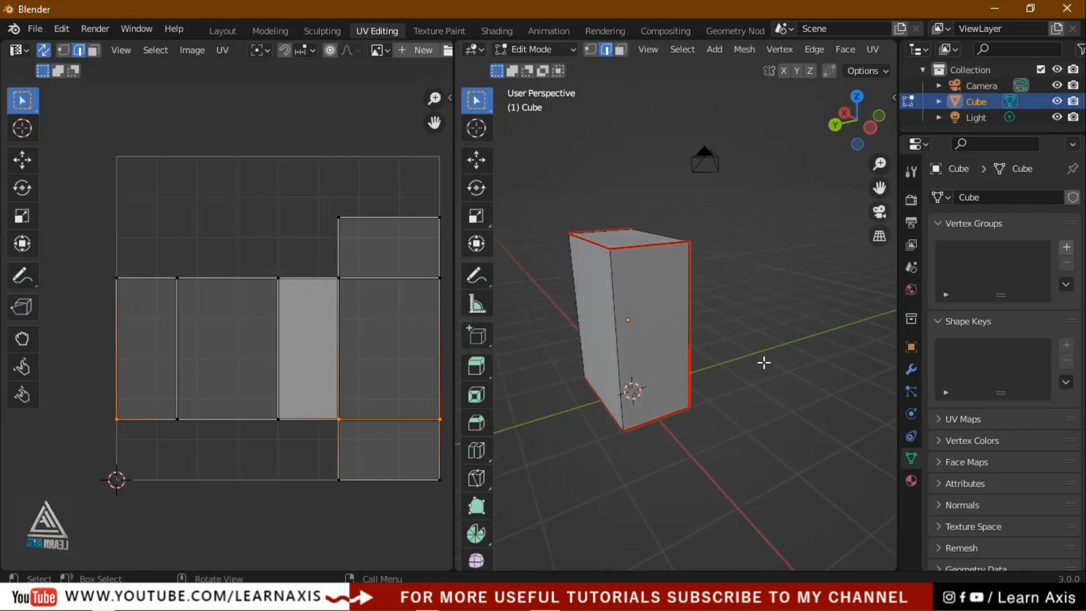
key(a)
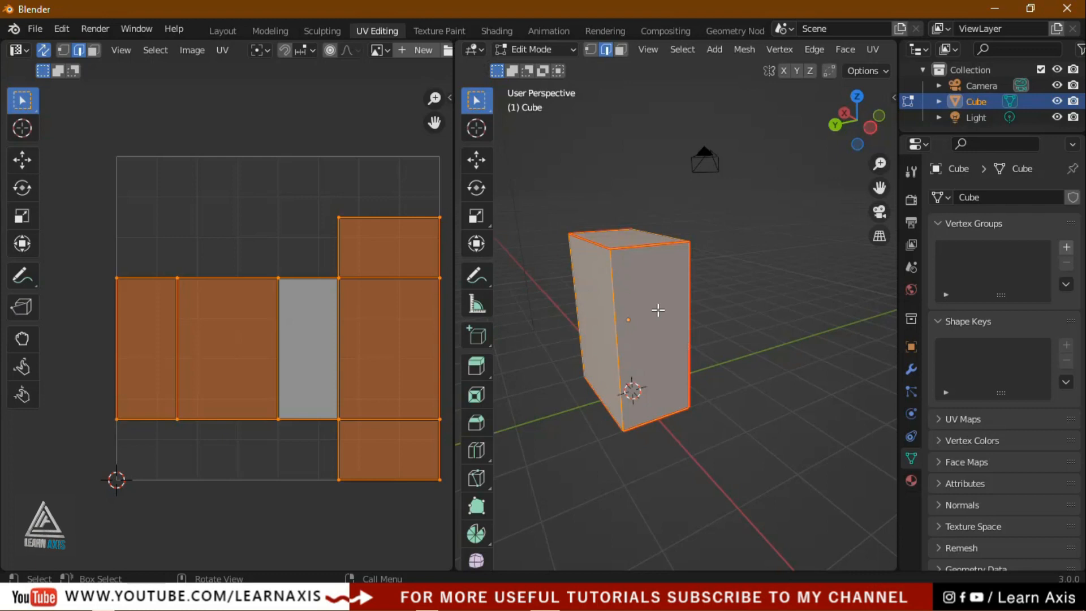
click(880, 49)
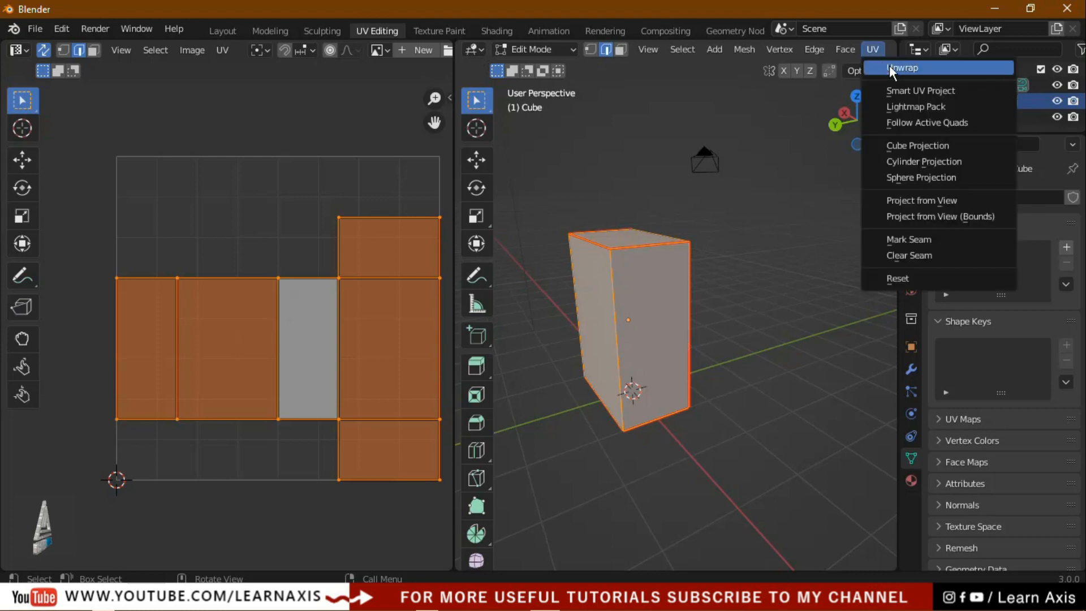
click(889, 67)
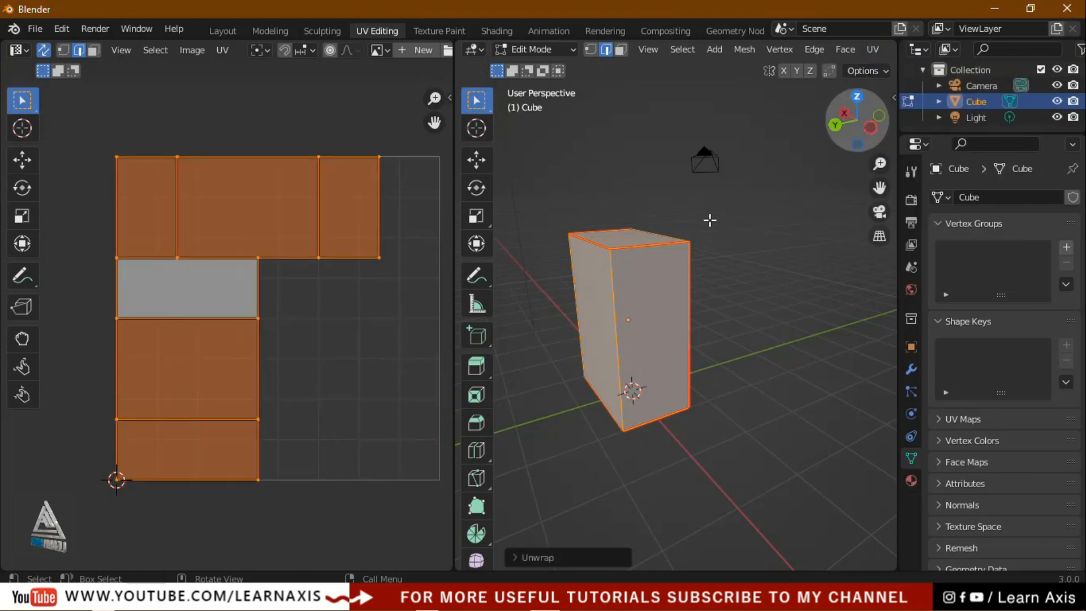
click(772, 257)
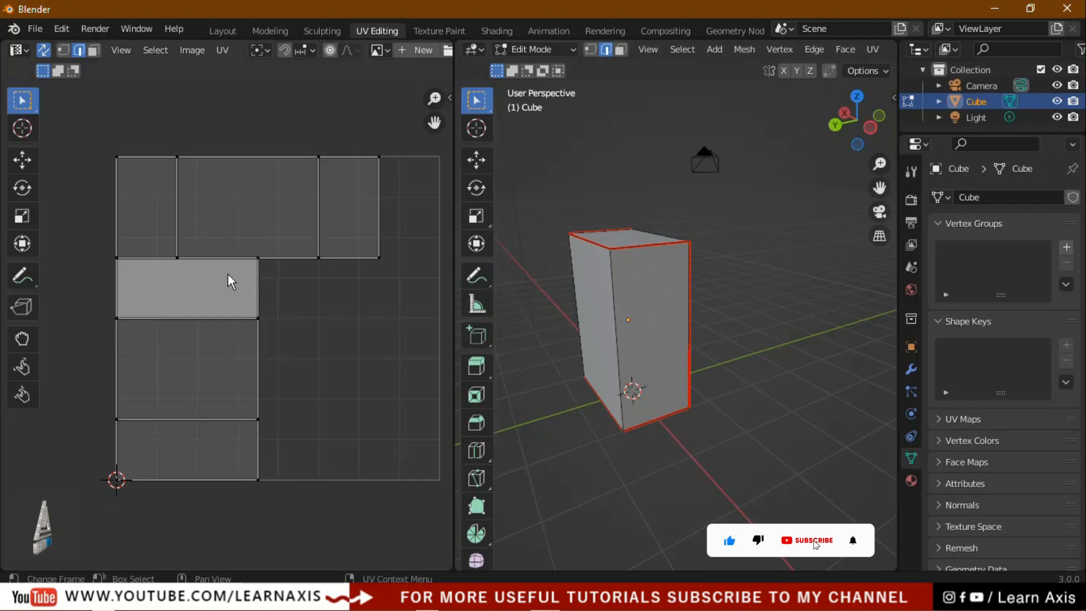
Clear the seam from the box's front vertical edge
middle_drag(685, 447, 689, 424)
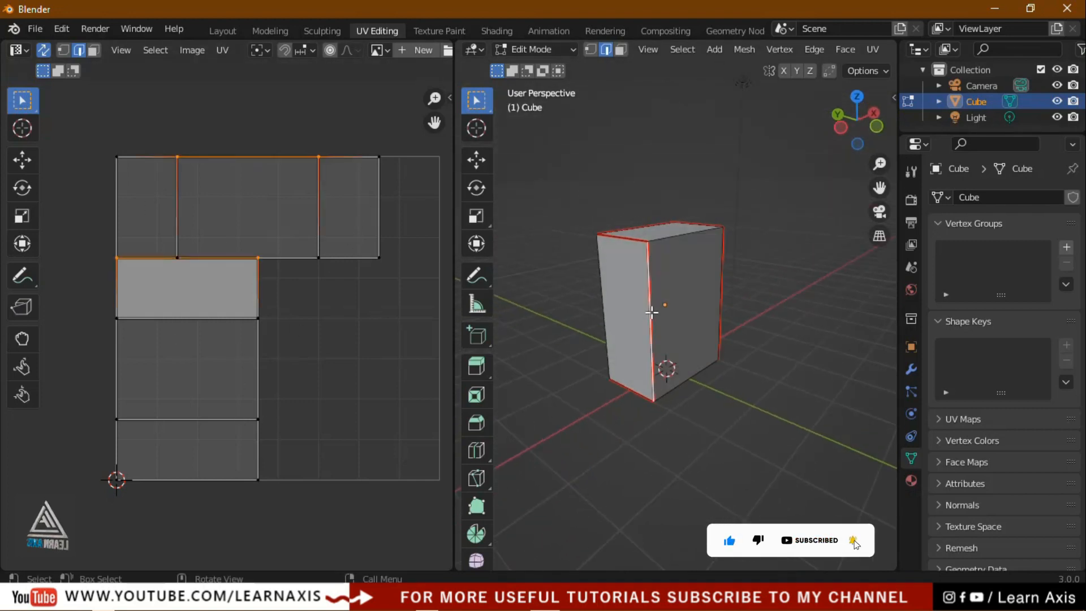
scroll(650, 308, up, 3)
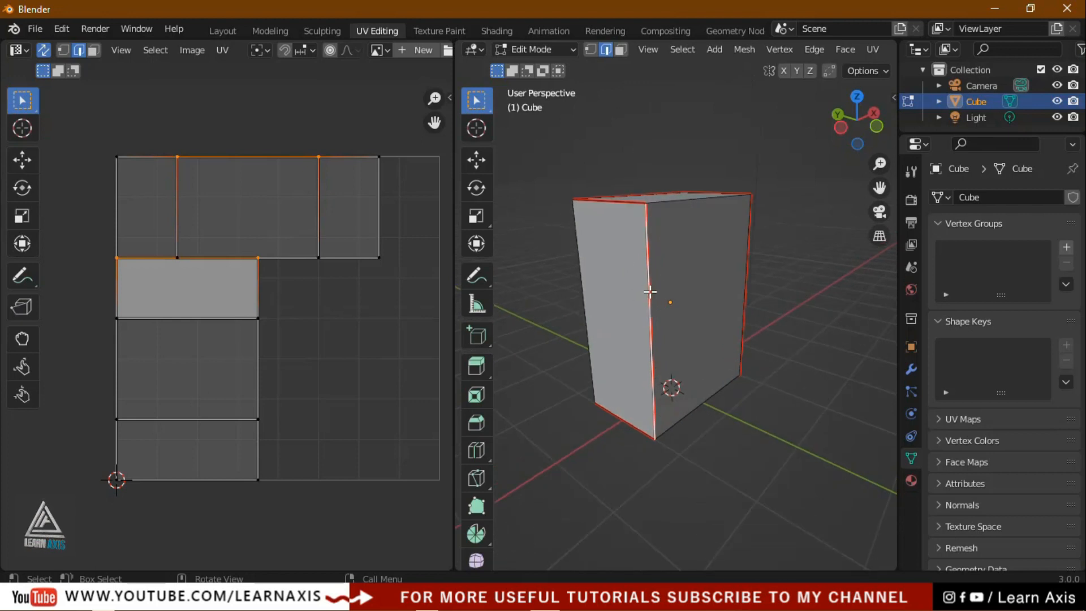
click(728, 446)
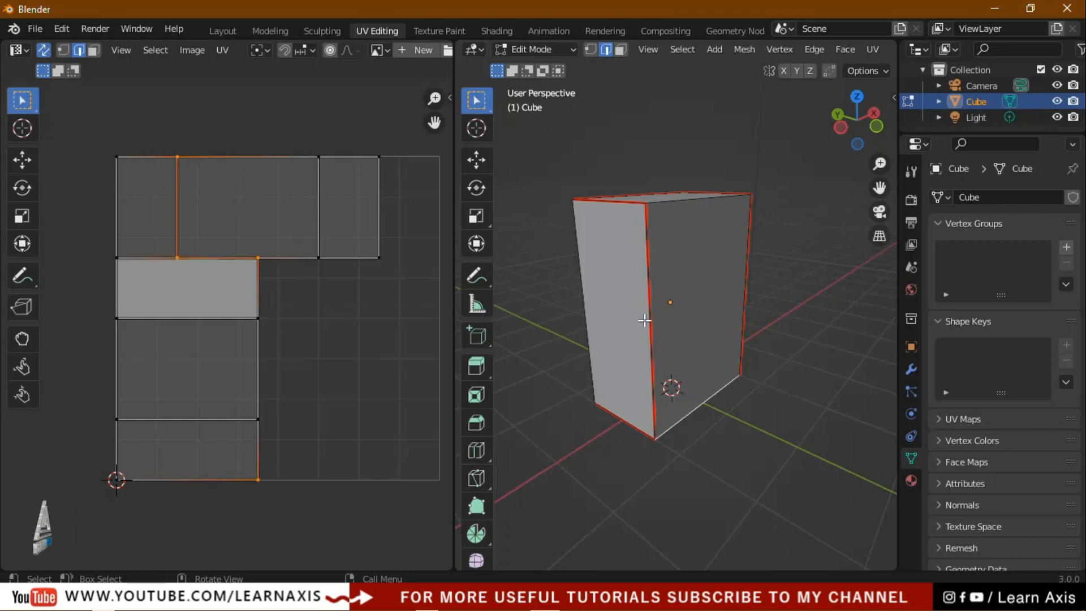
click(650, 308)
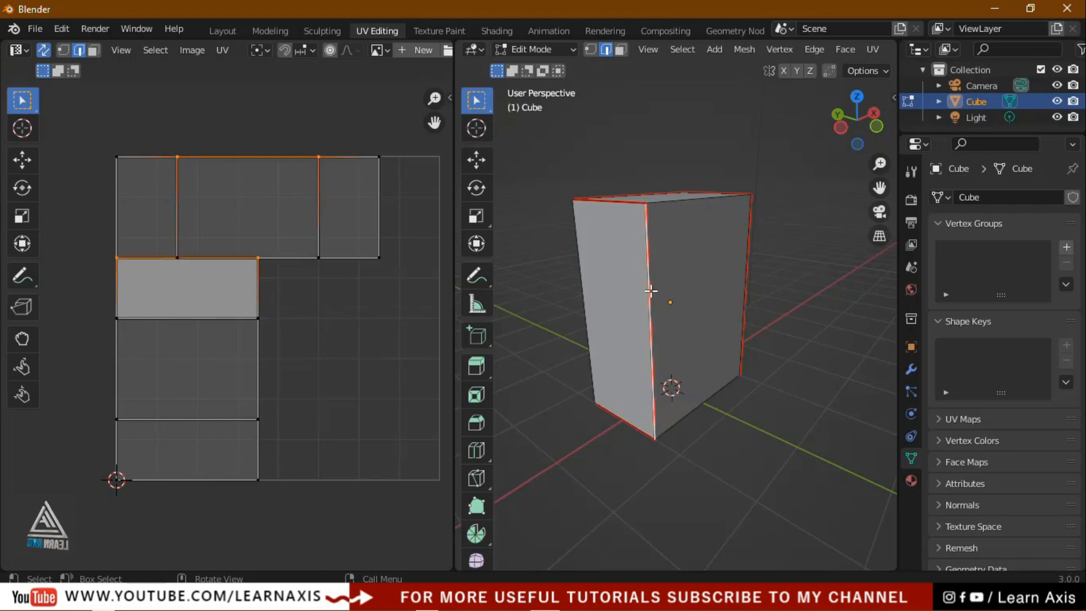
key(u)
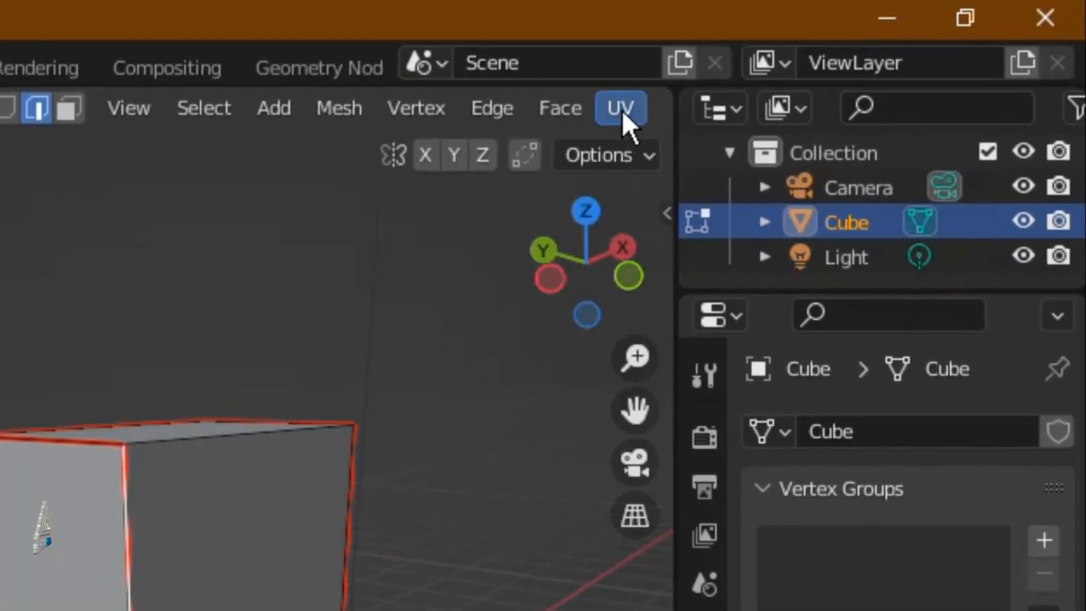
click(623, 110)
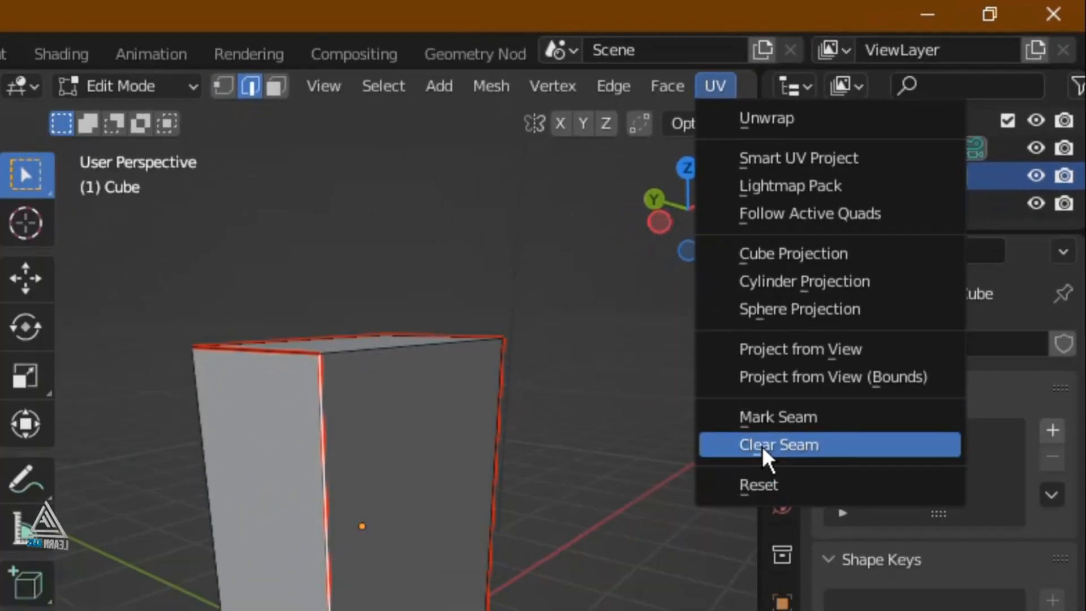
click(763, 445)
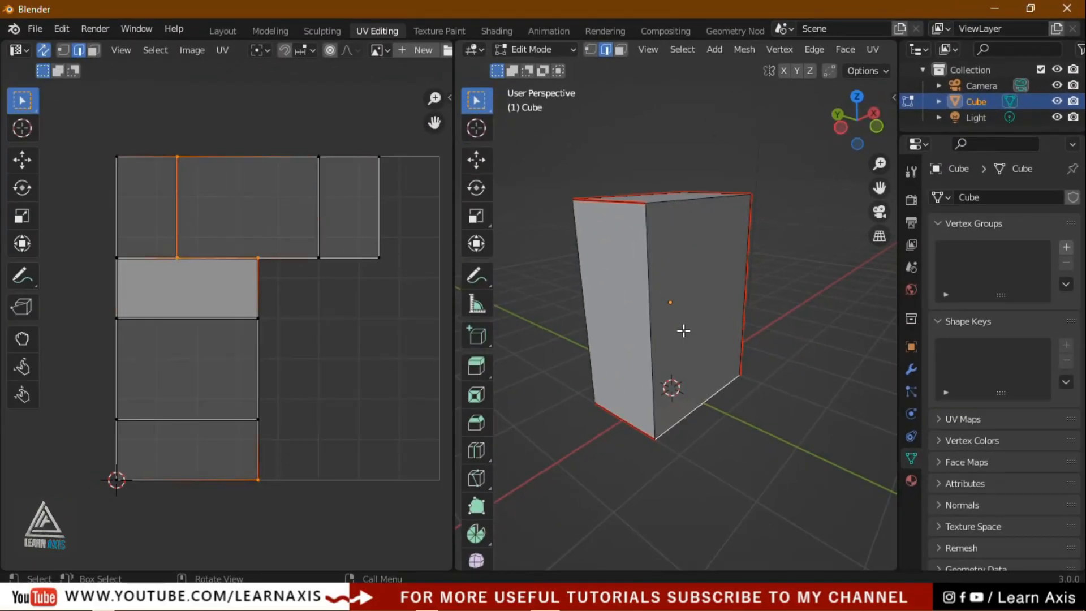
key(a)
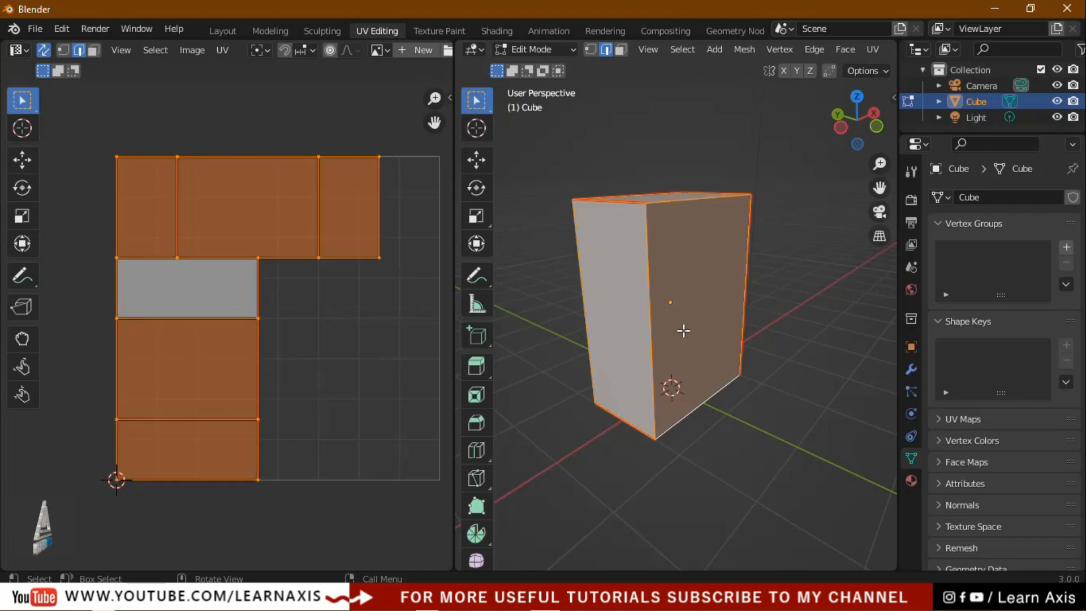
click(872, 49)
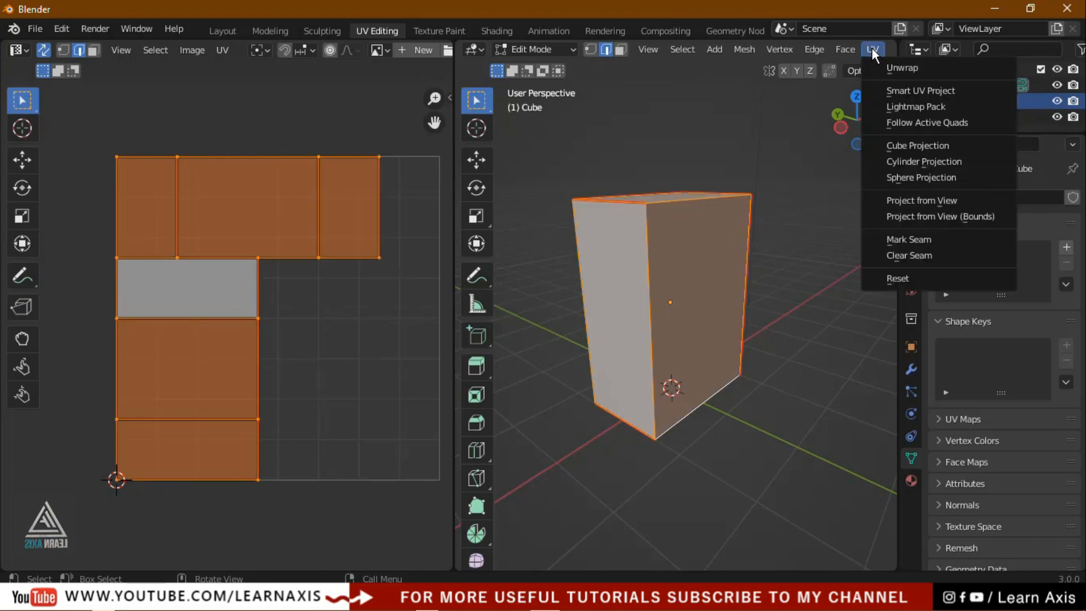
click(908, 69)
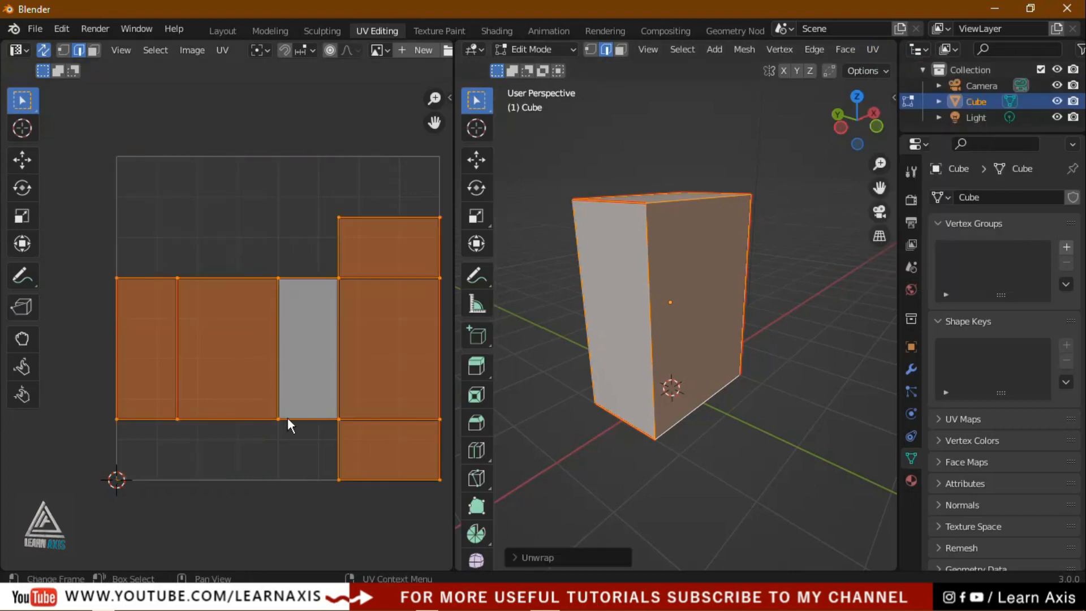
click(599, 477)
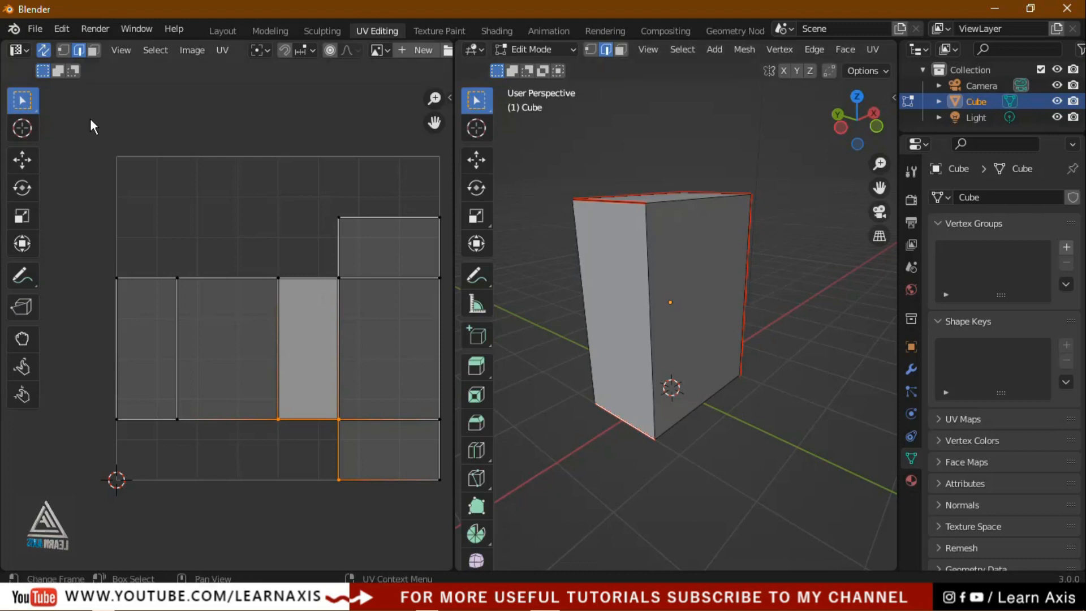
scroll(90, 117, down, 1)
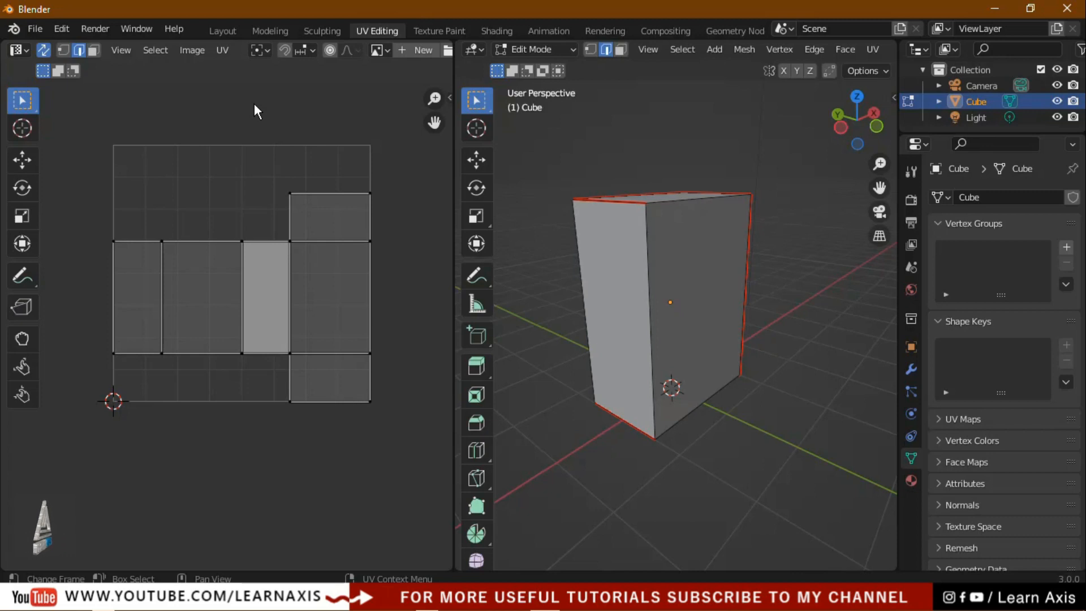
key(a)
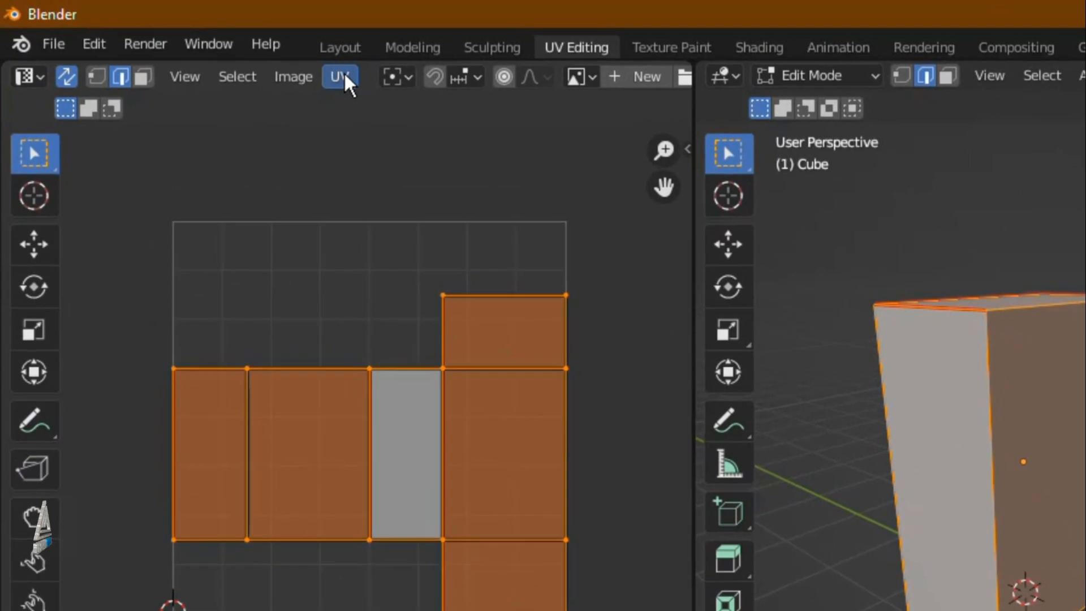
Open the Export UV Layout dialog
click(344, 73)
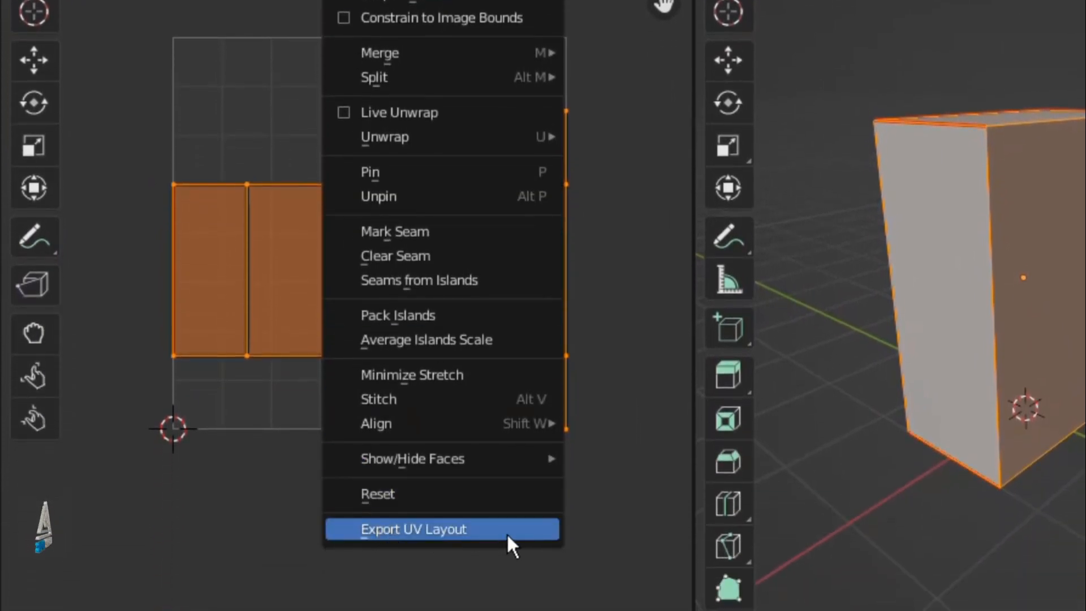
click(485, 532)
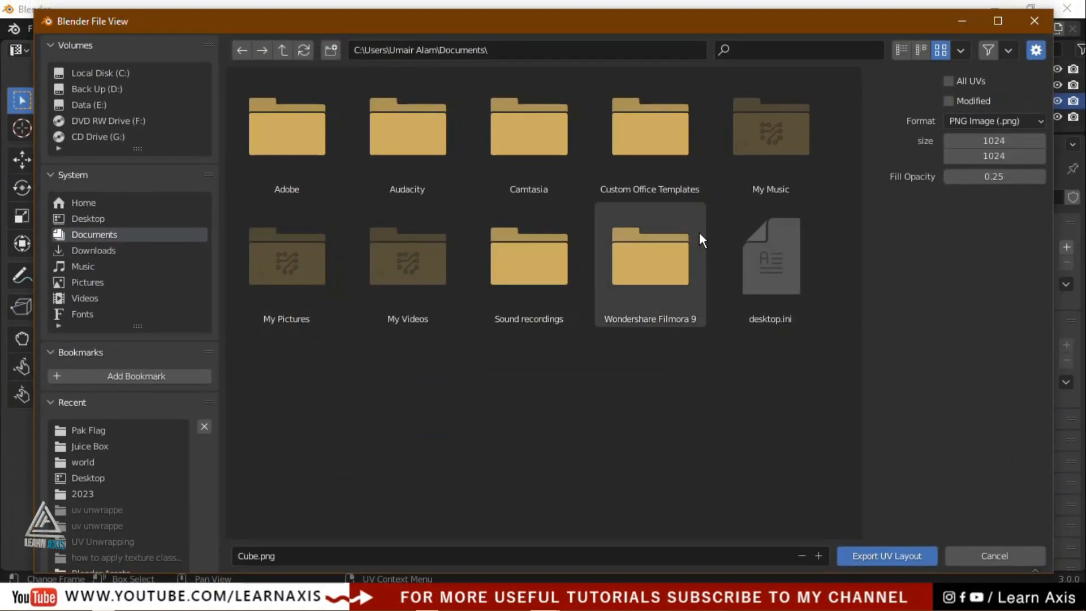
click(90, 220)
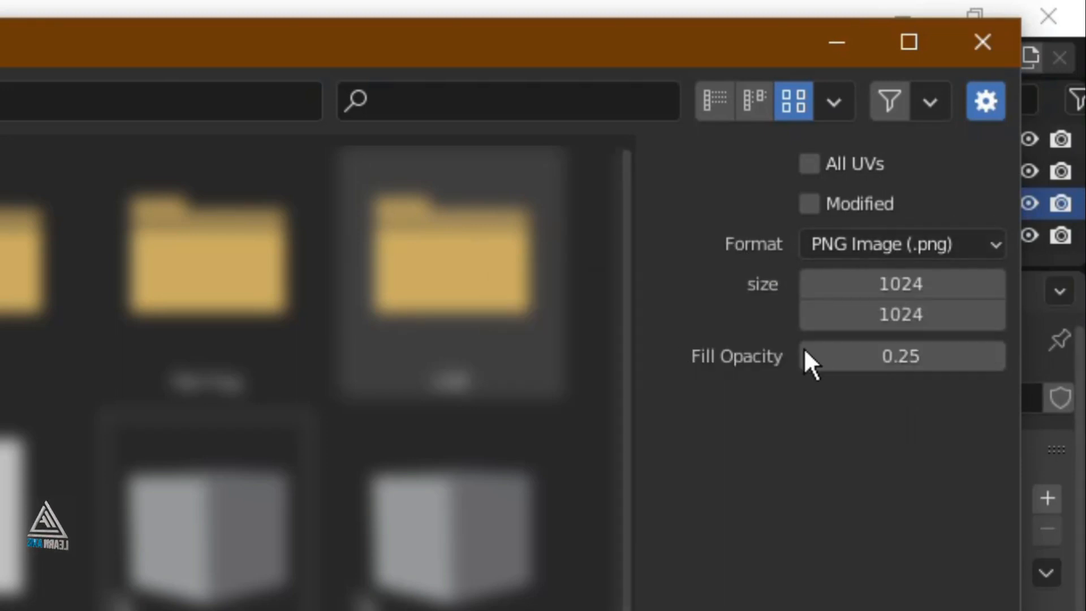
Set the UV layout's fill opacity to 1.00
drag(843, 349, 905, 349)
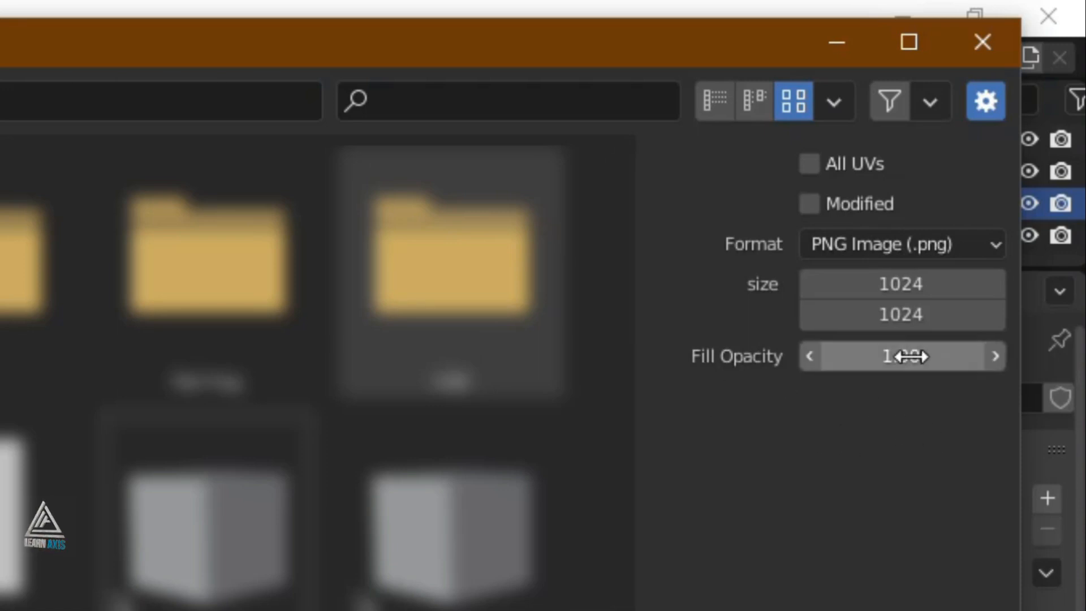
click(815, 361)
click(815, 361)
click(815, 361)
click(815, 361)
click(815, 361)
drag(890, 353, 901, 373)
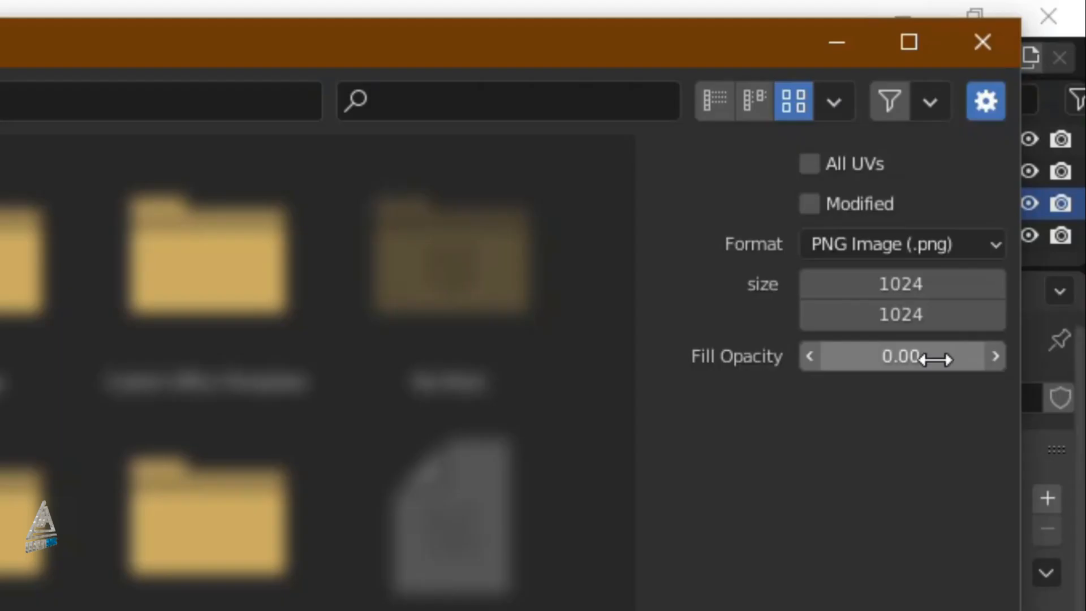
click(936, 356)
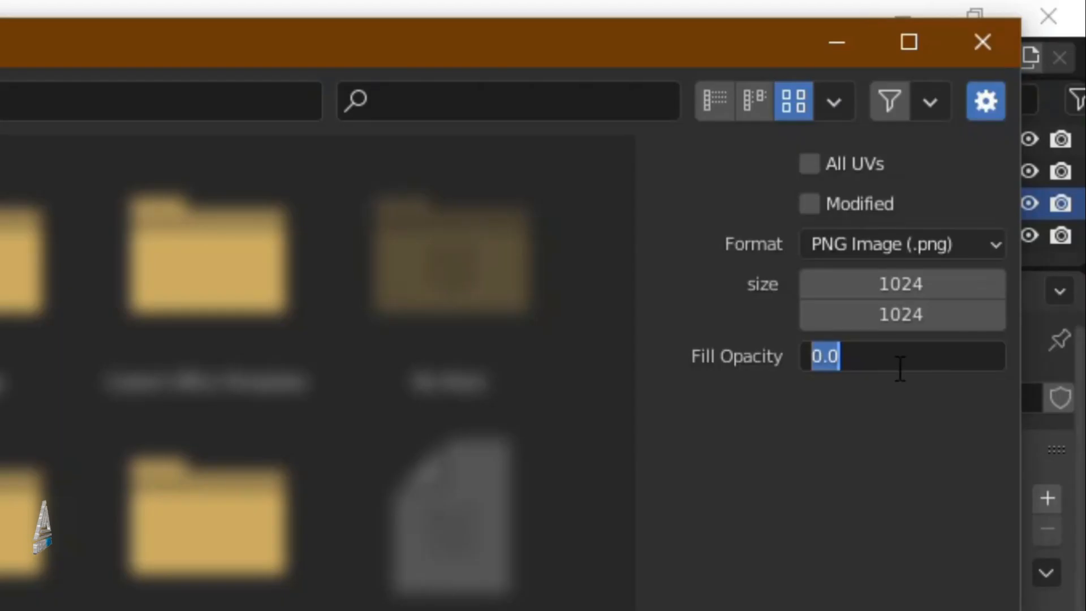
text(0.25)
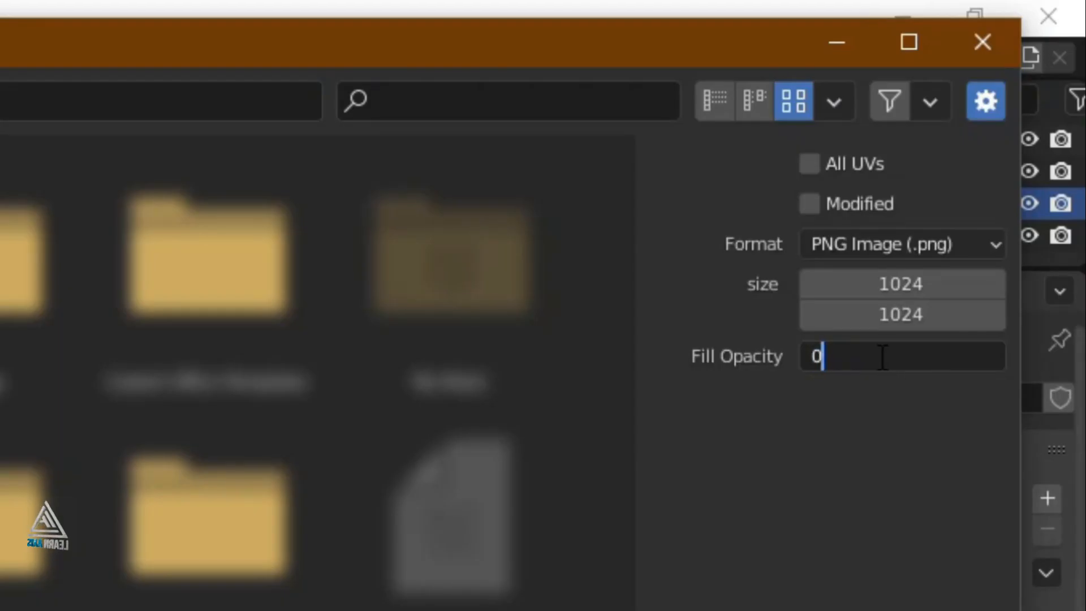
key(Return)
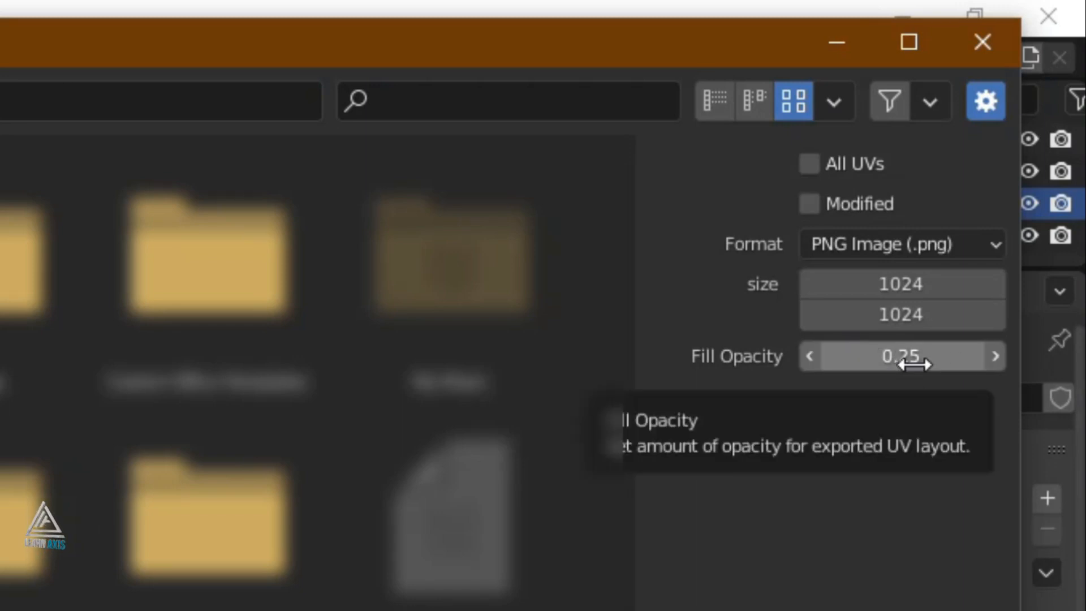
mouse_move(894, 358)
mouse_down()
mouse_move(1007, 358)
mouse_move(878, 368)
mouse_up()
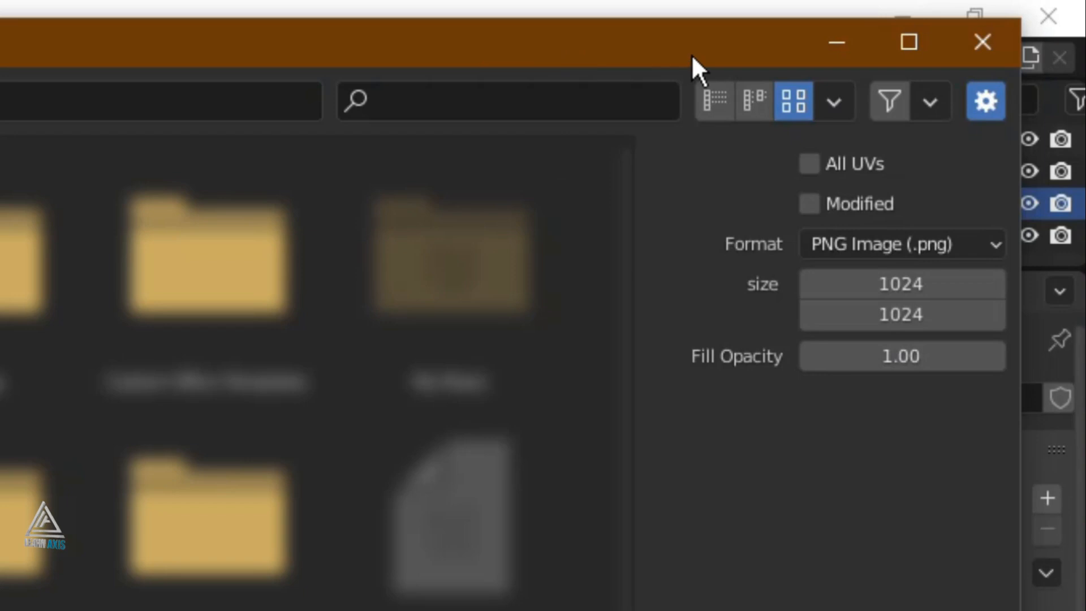
Export the 1024×1024 layout as 'UV Layout' into Desktop\Juice Box
drag(692, 53, 603, 36)
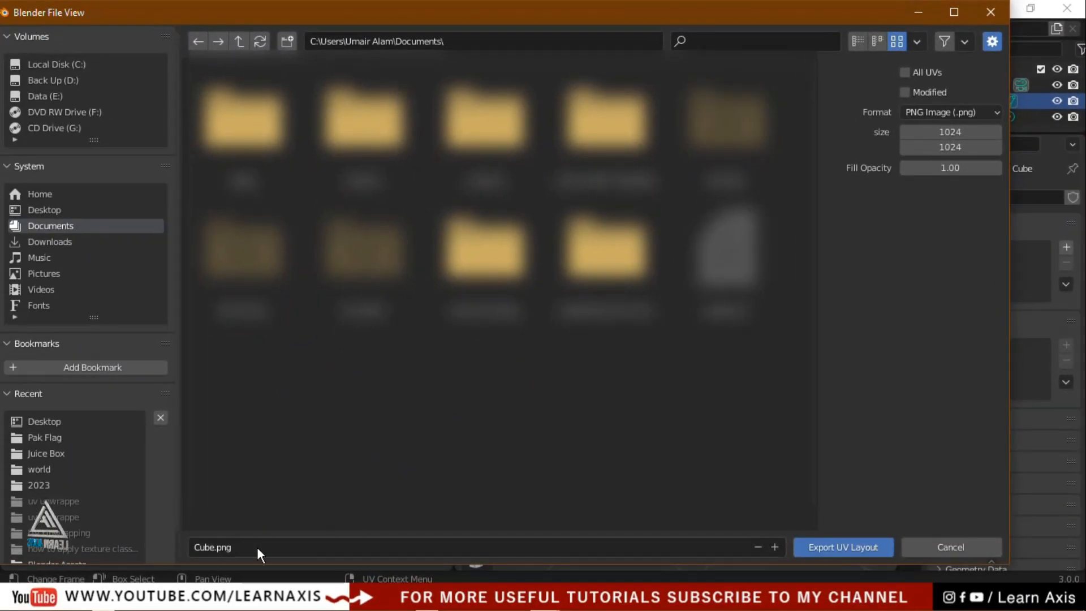
click(255, 547)
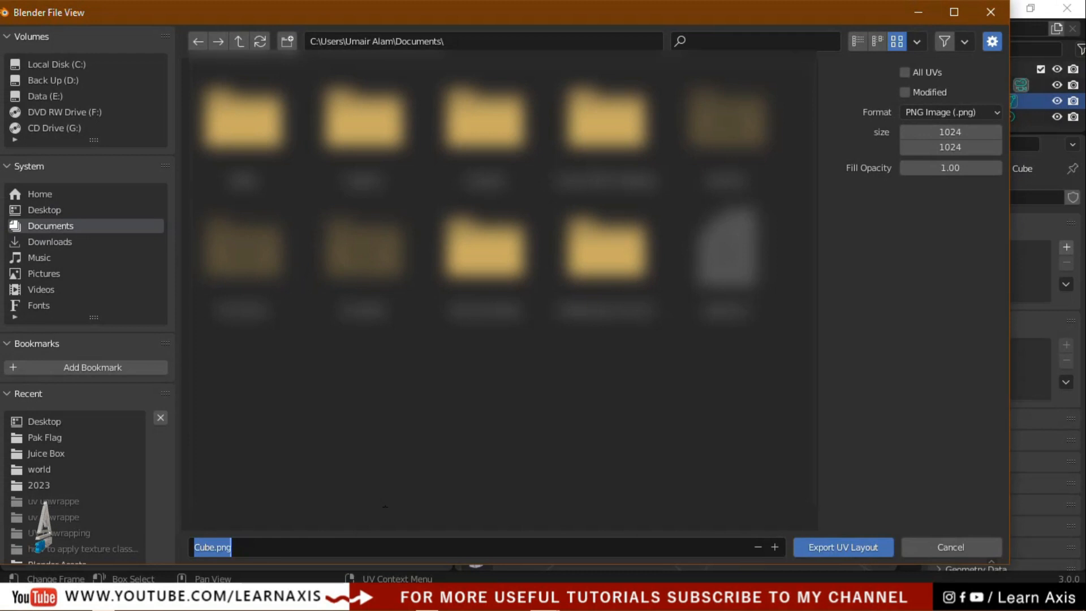
click(57, 210)
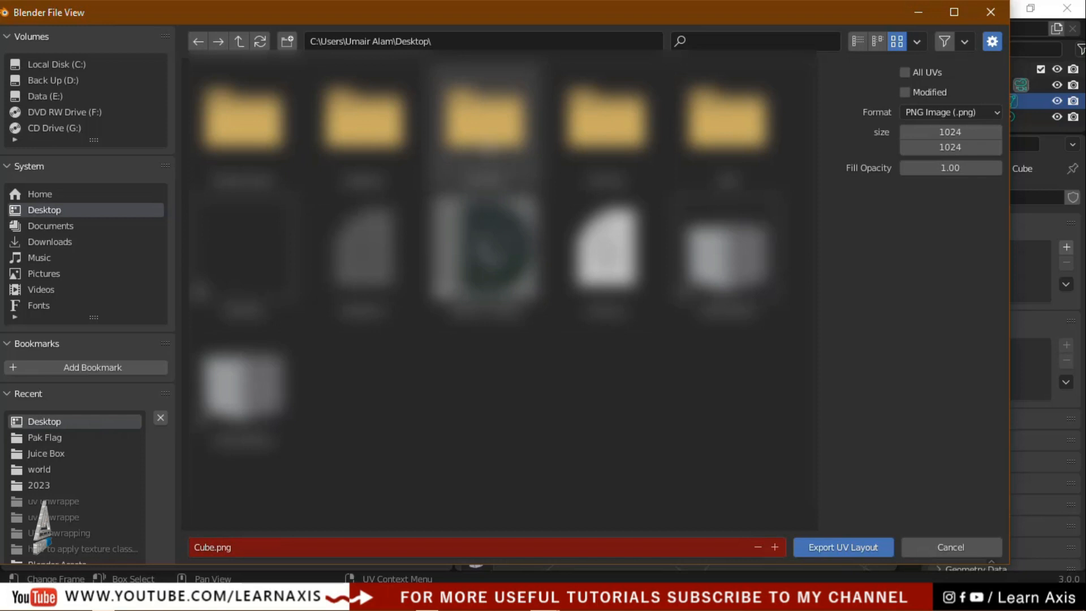
double_click(486, 146)
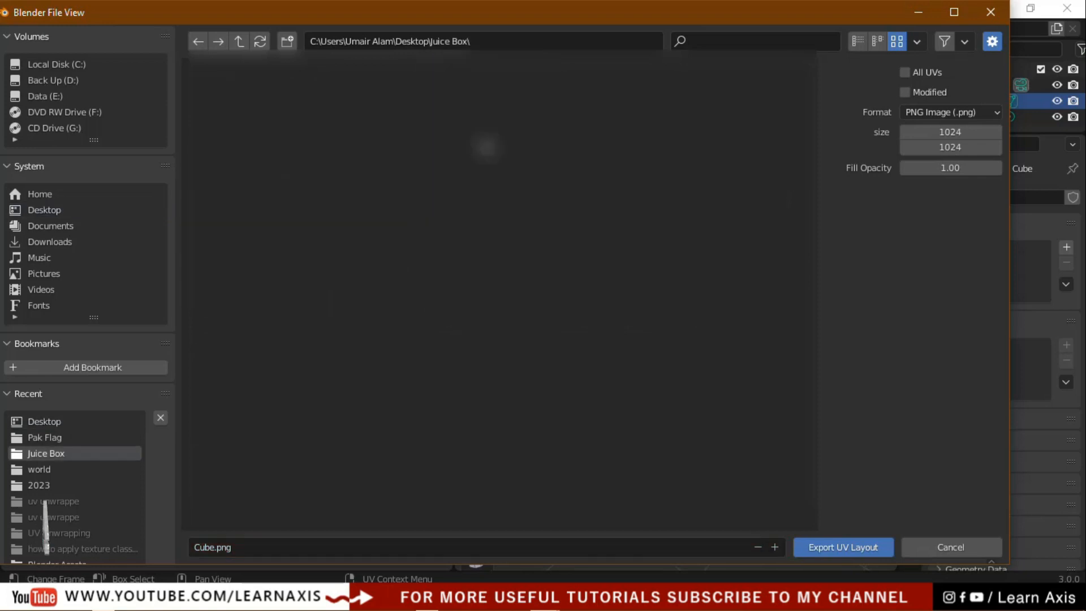
click(240, 549)
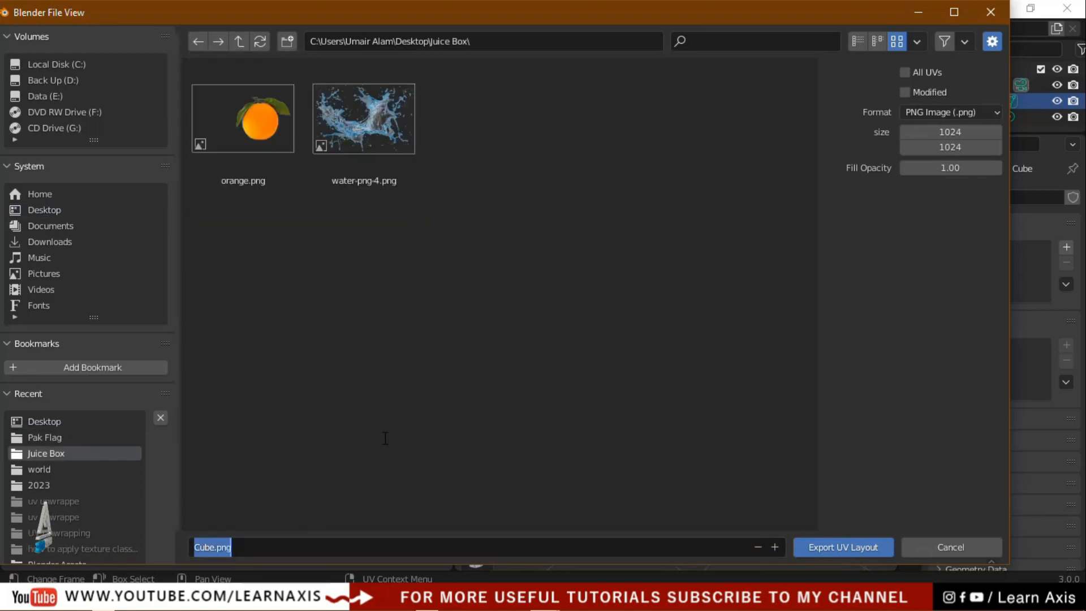
text(UV L)
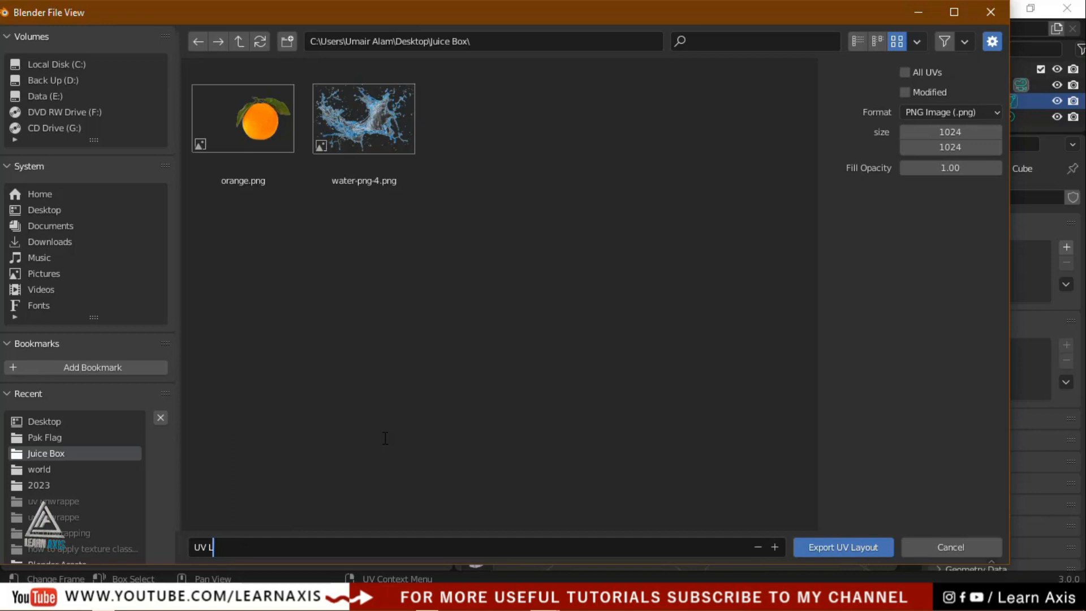
text(ayout)
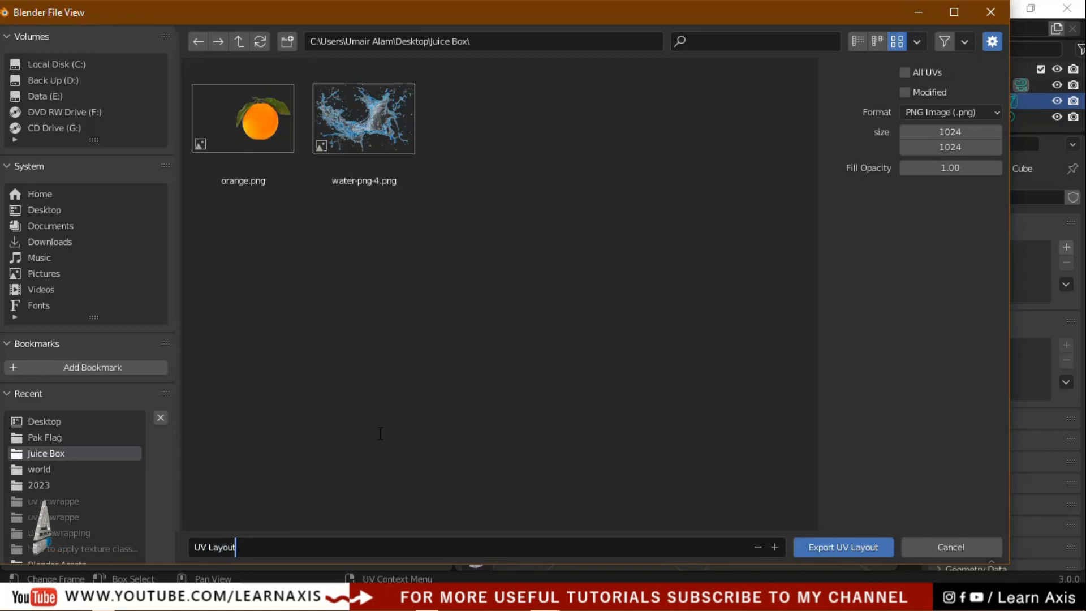
click(825, 548)
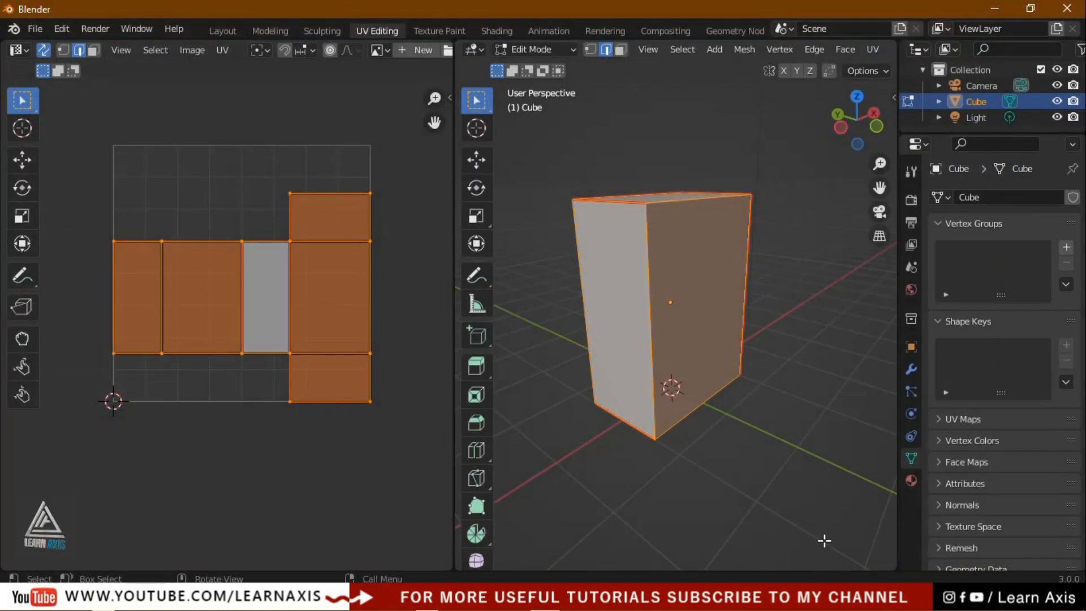
Save the project as 'Manual UV Unwrapping.blend' in Desktop\Juice Box and return to Layout
click(362, 443)
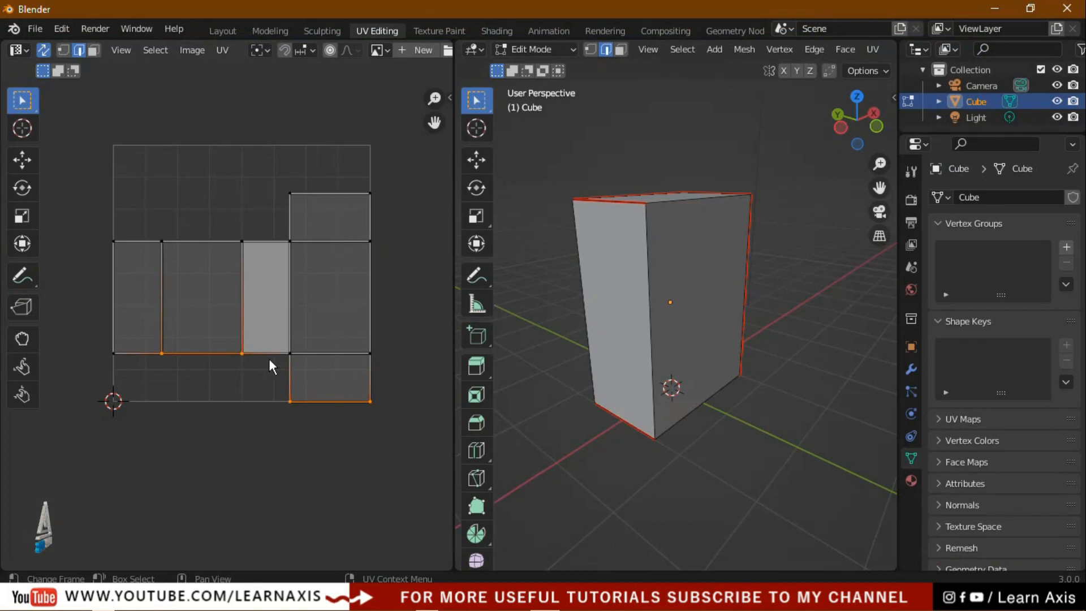
click(32, 32)
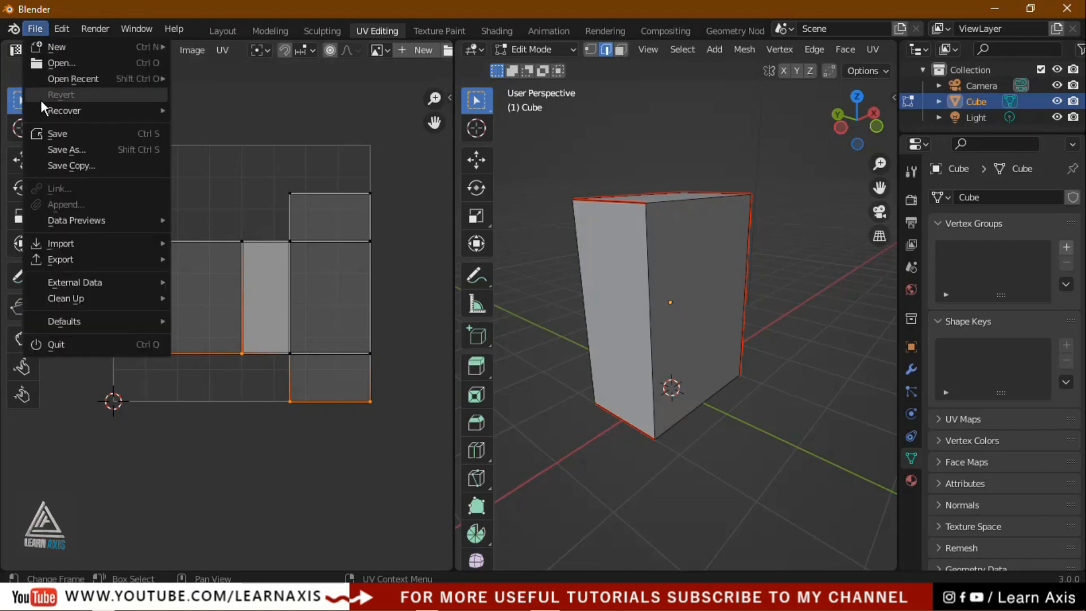
click(43, 134)
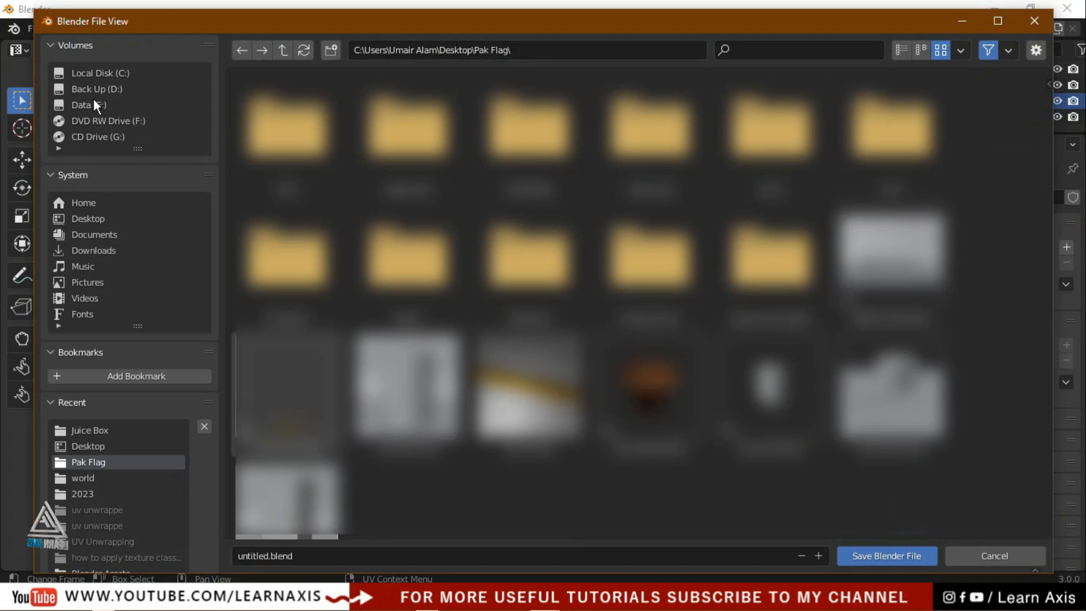
click(86, 220)
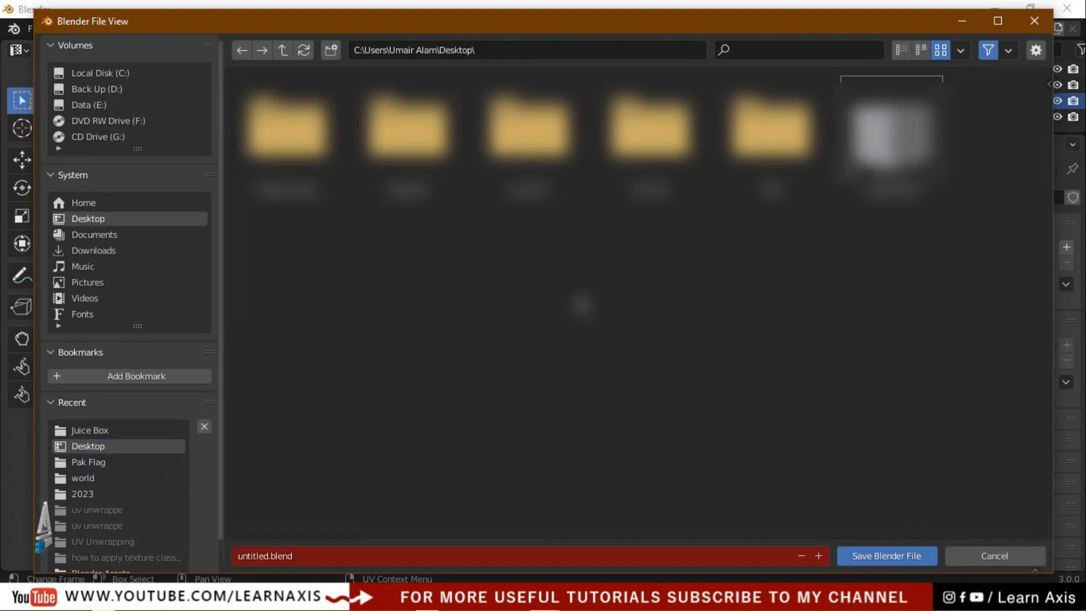
double_click(515, 193)
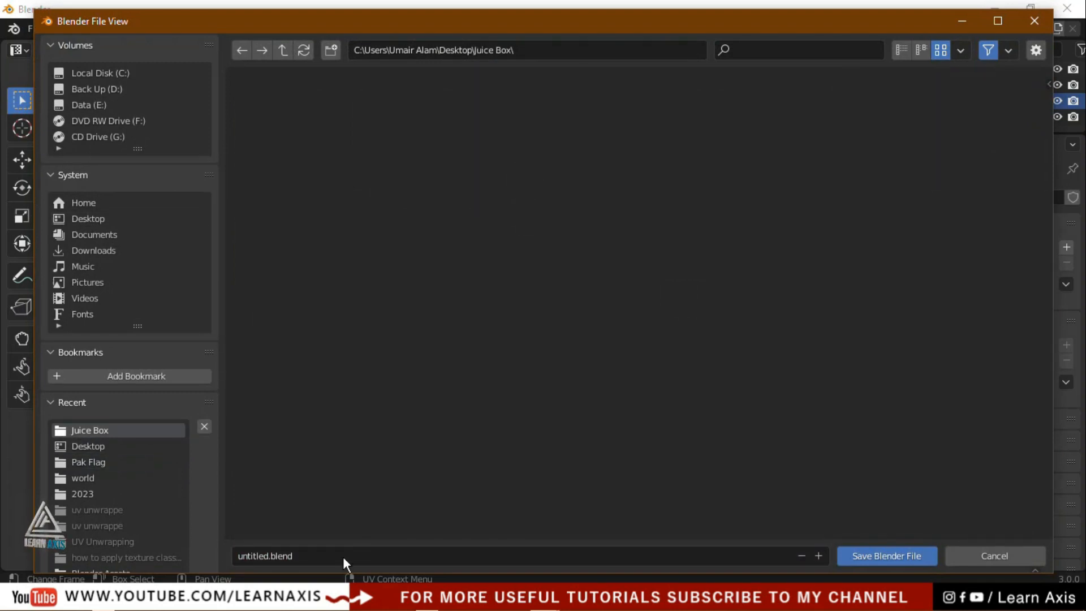
click(315, 555)
text(Manual UV Unw)
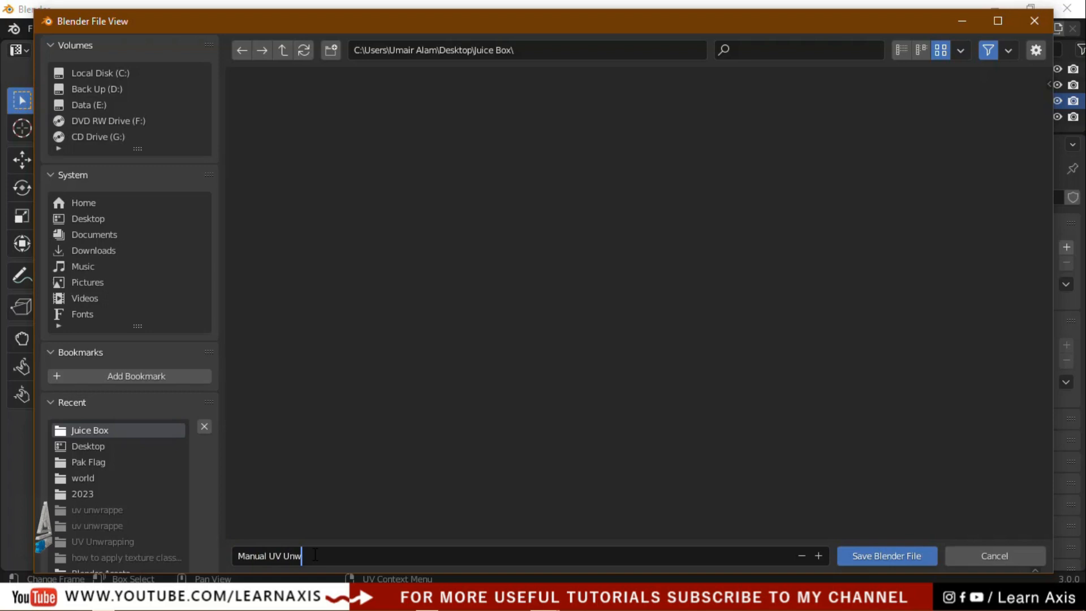
text(rapping)
click(886, 557)
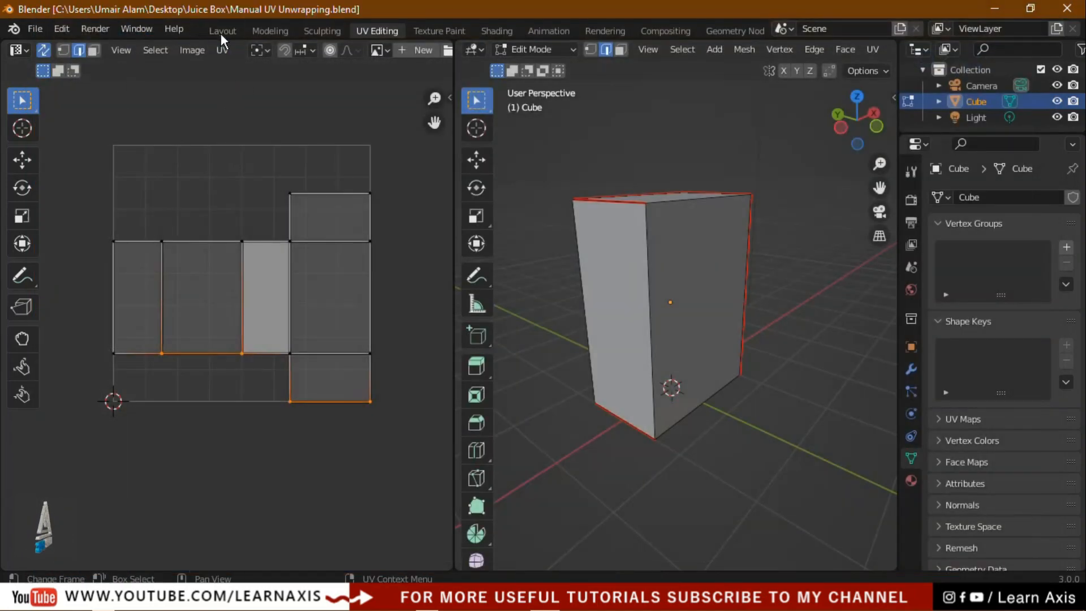
click(221, 34)
click(995, 9)
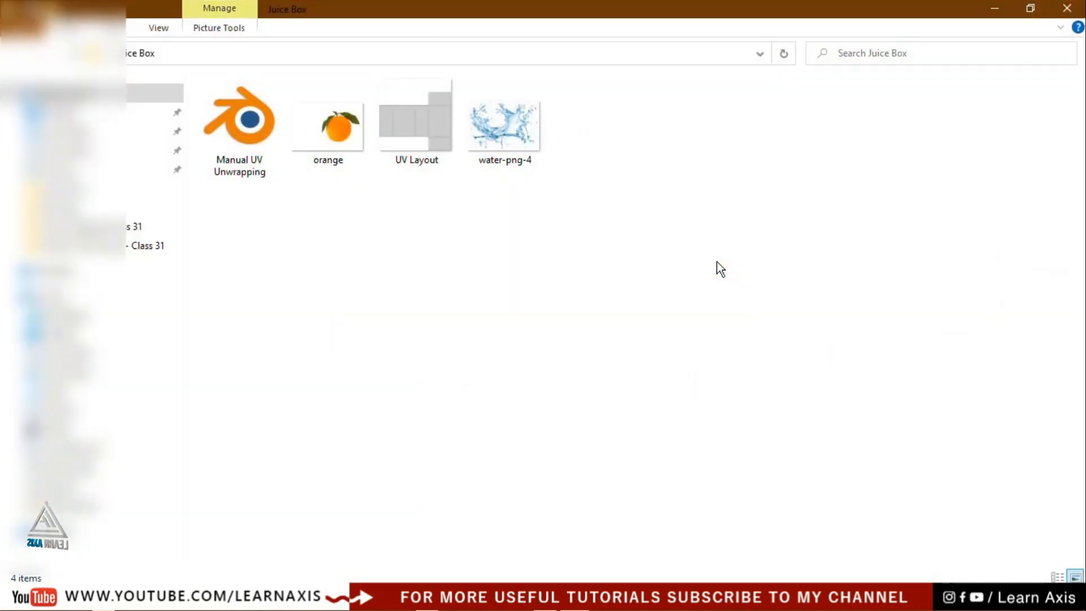
Open UV Layout.png from the Juice Box folder and maximize the Photos viewer
double_click(423, 127)
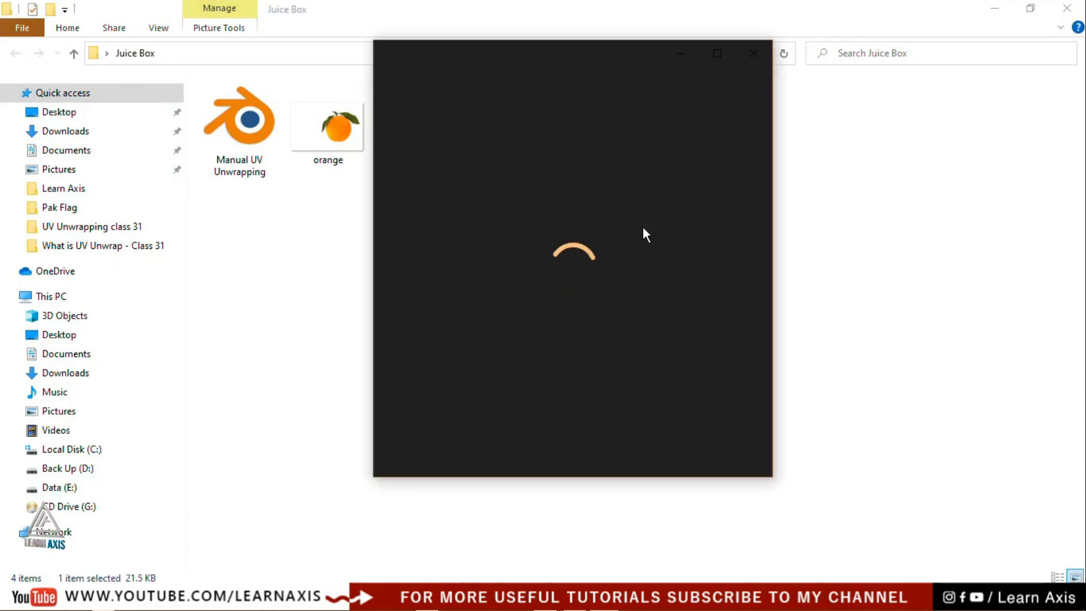
click(719, 54)
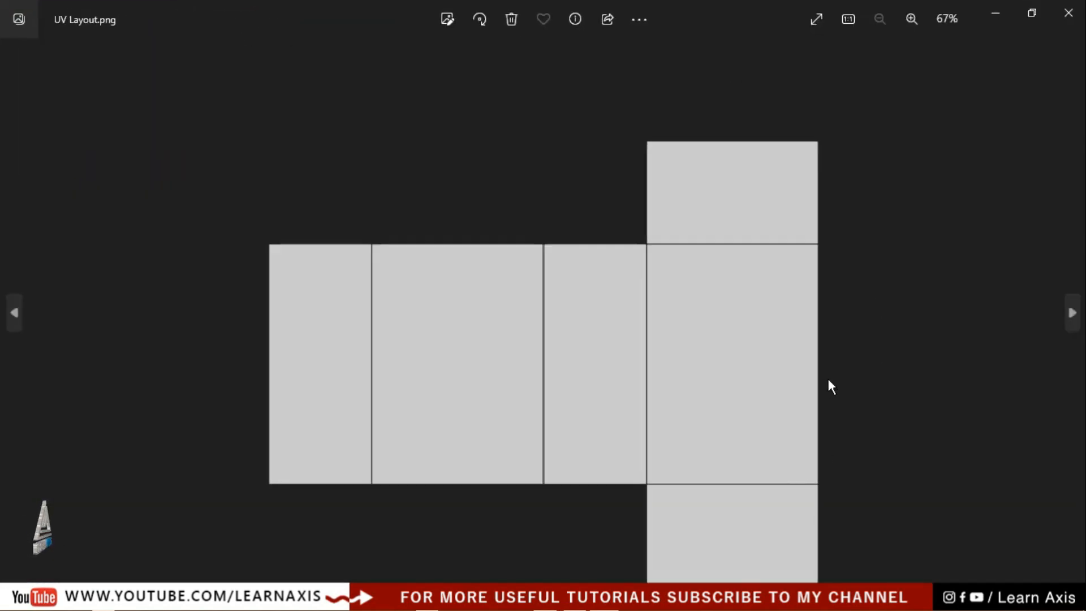